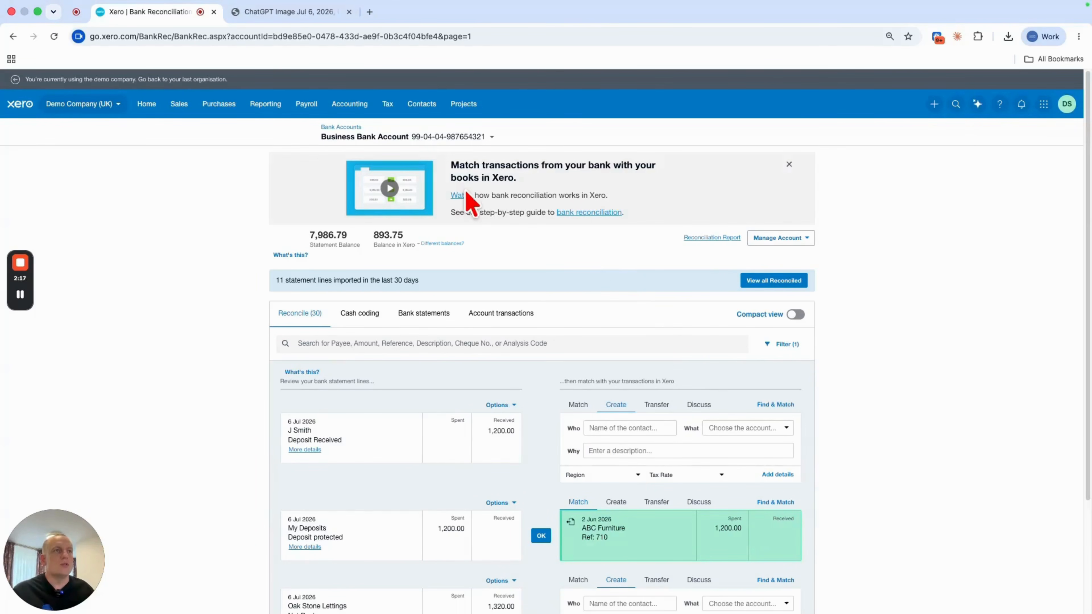
- Add a new chart of accounts entry with code 806 named Tenant Deposit Received
click(350, 104)
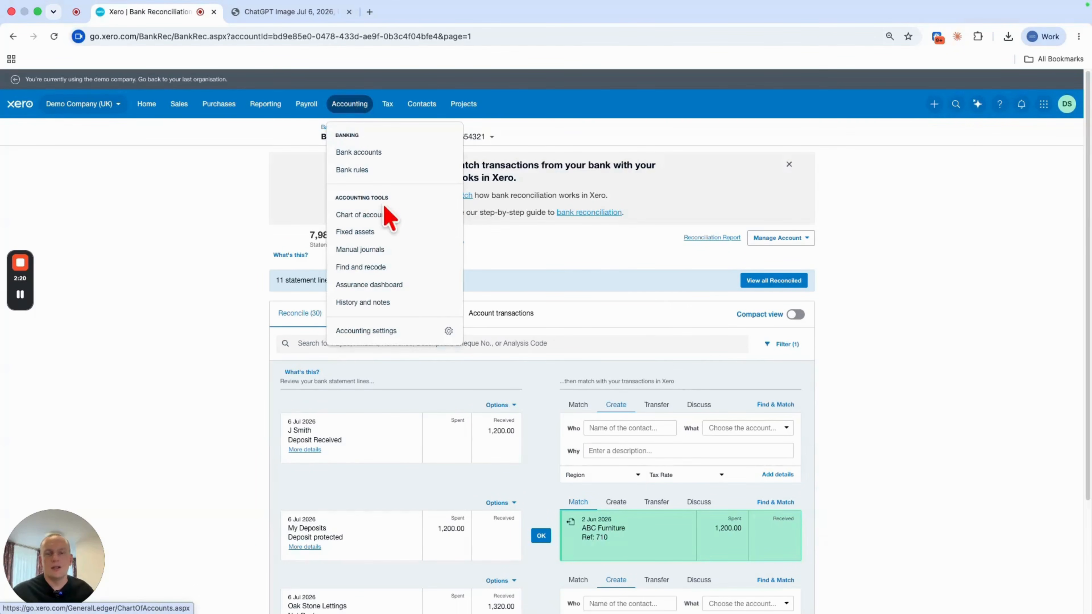
click(381, 215)
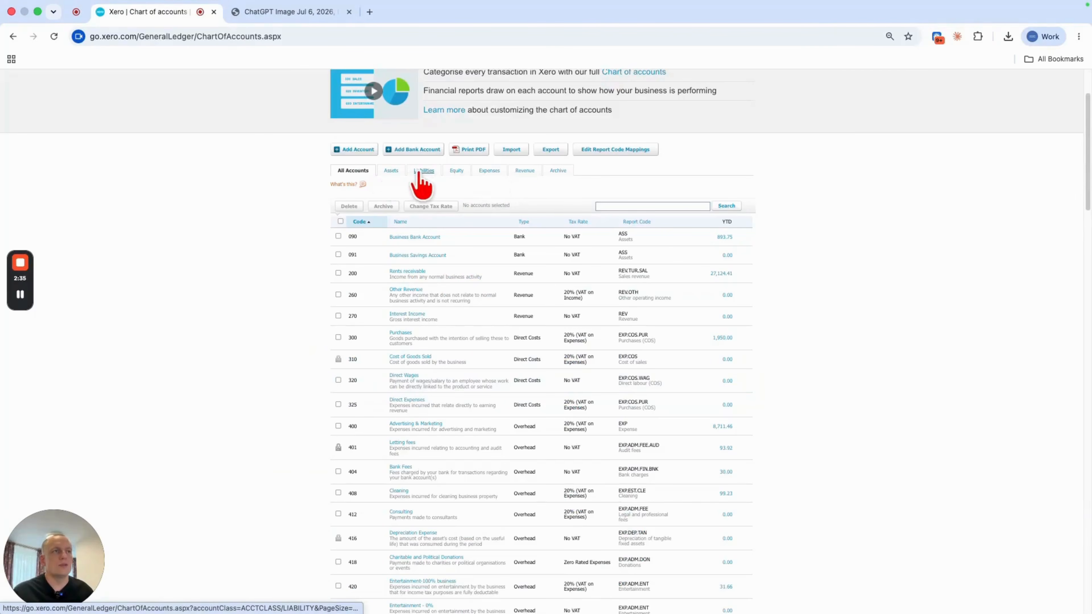
click(419, 172)
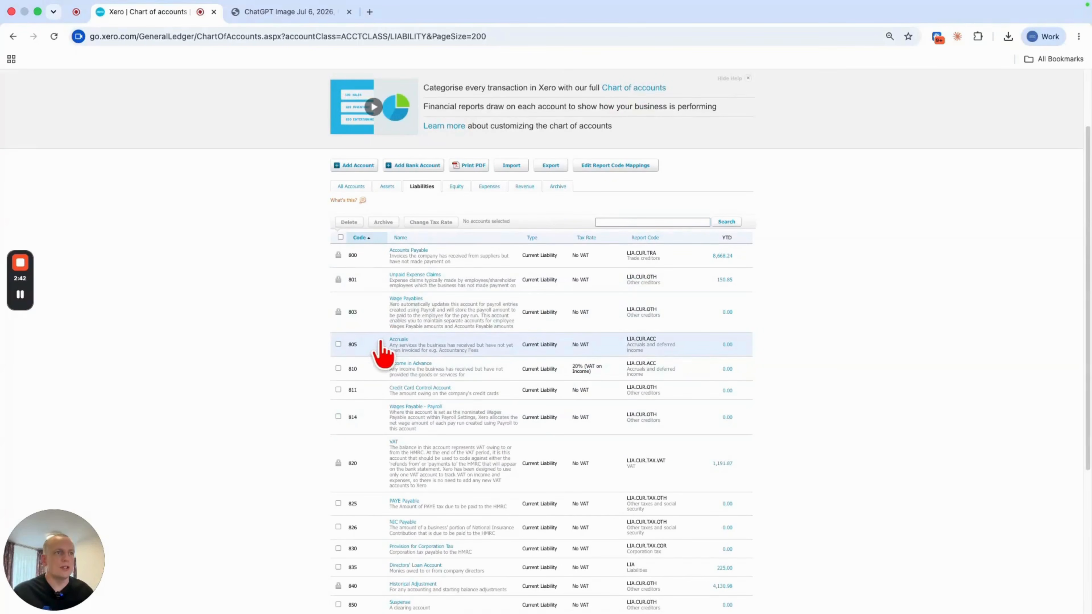
scroll(310, 303, up, 3)
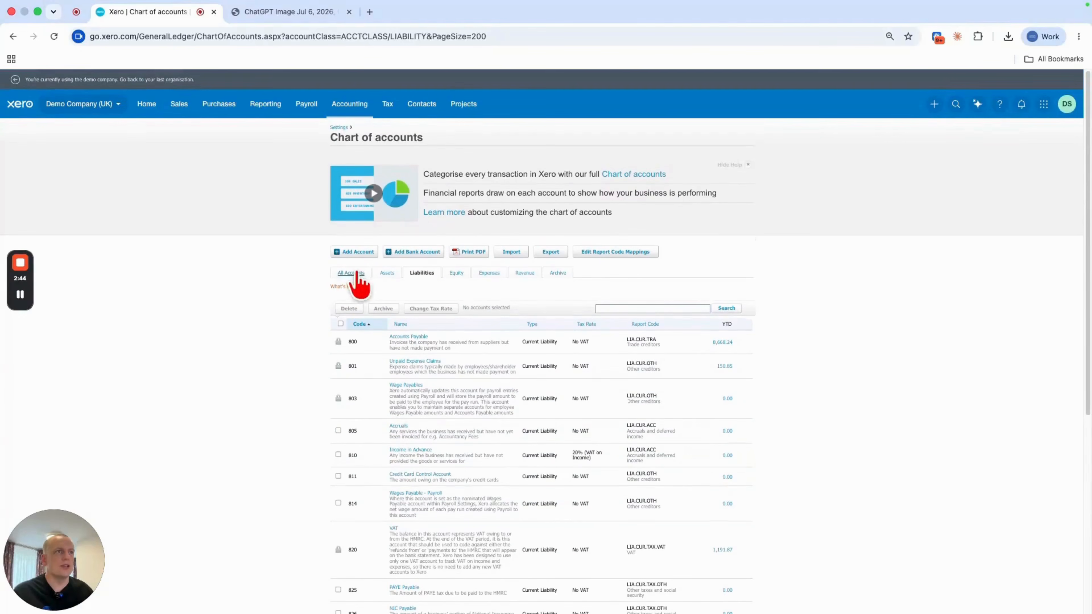
click(354, 253)
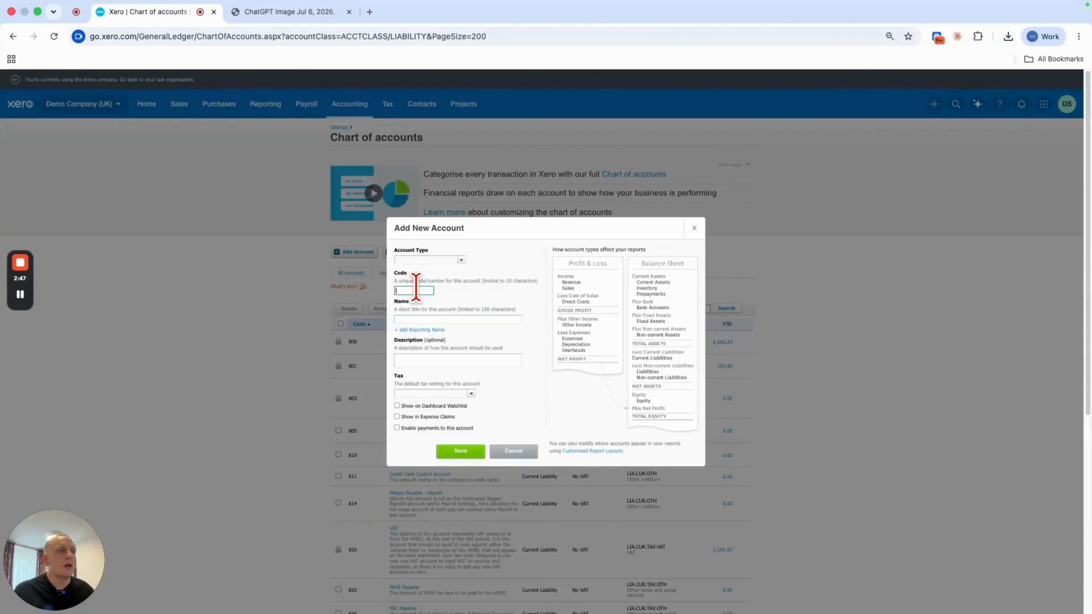
text(806)
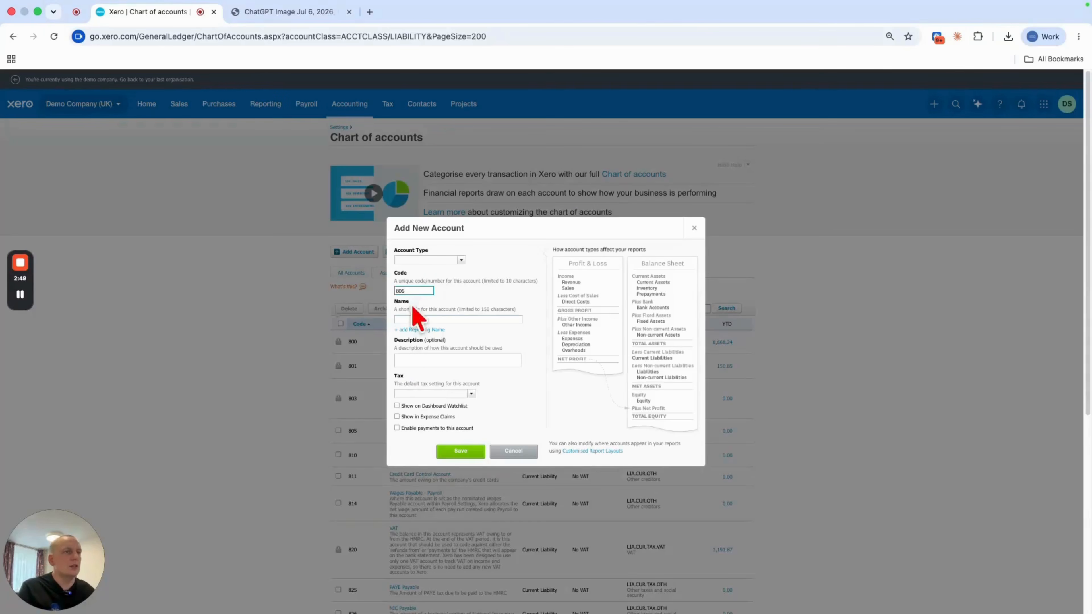
click(460, 320)
text(Tenant )
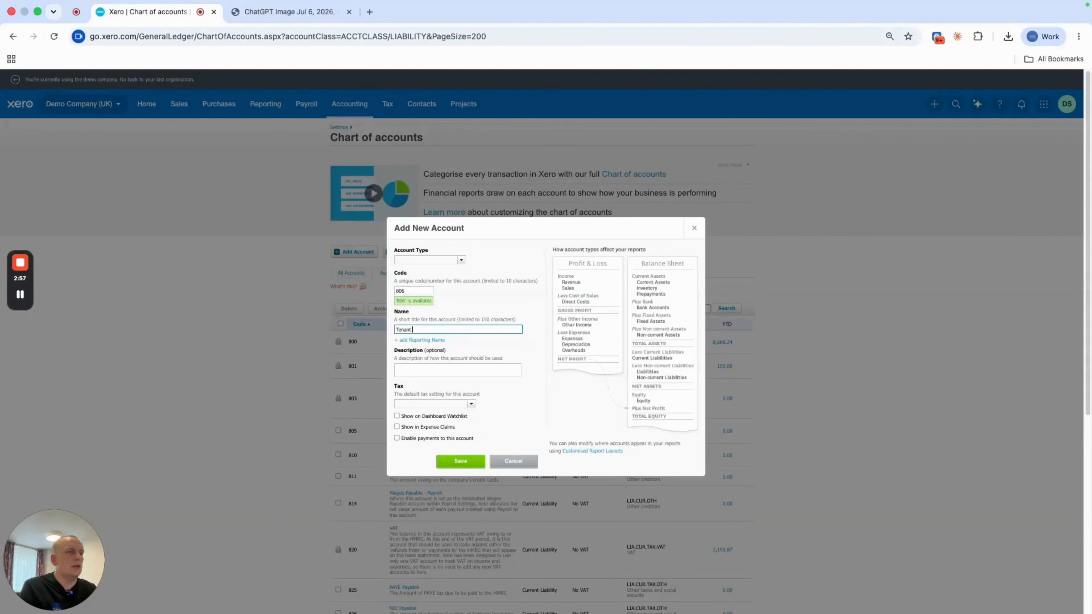
text(Deposit Received)
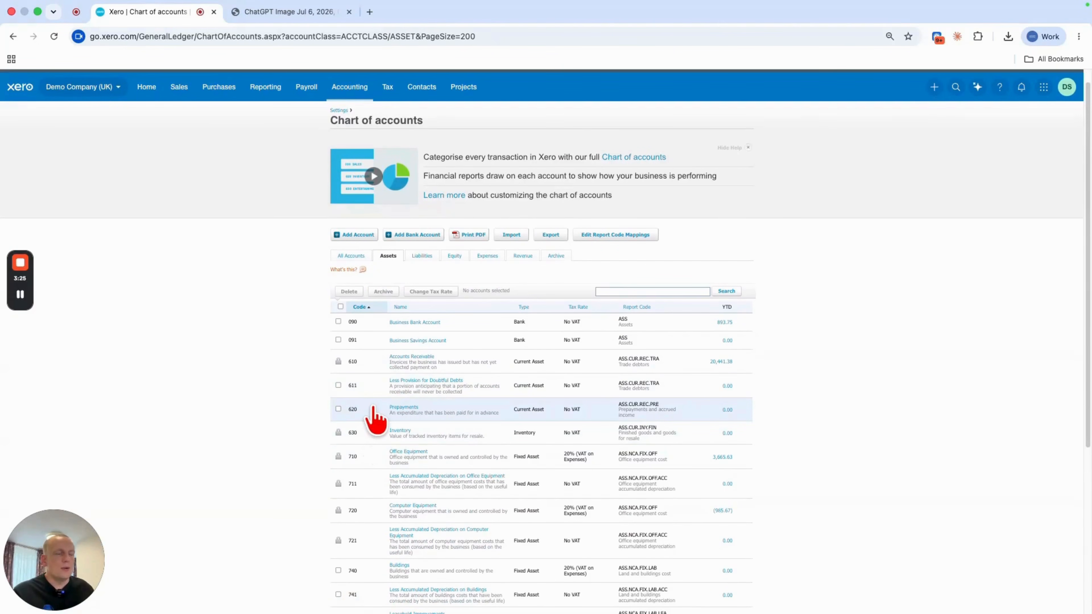
- Add and save a new account with code 621 named Tenant Deposits Protected
click(360, 235)
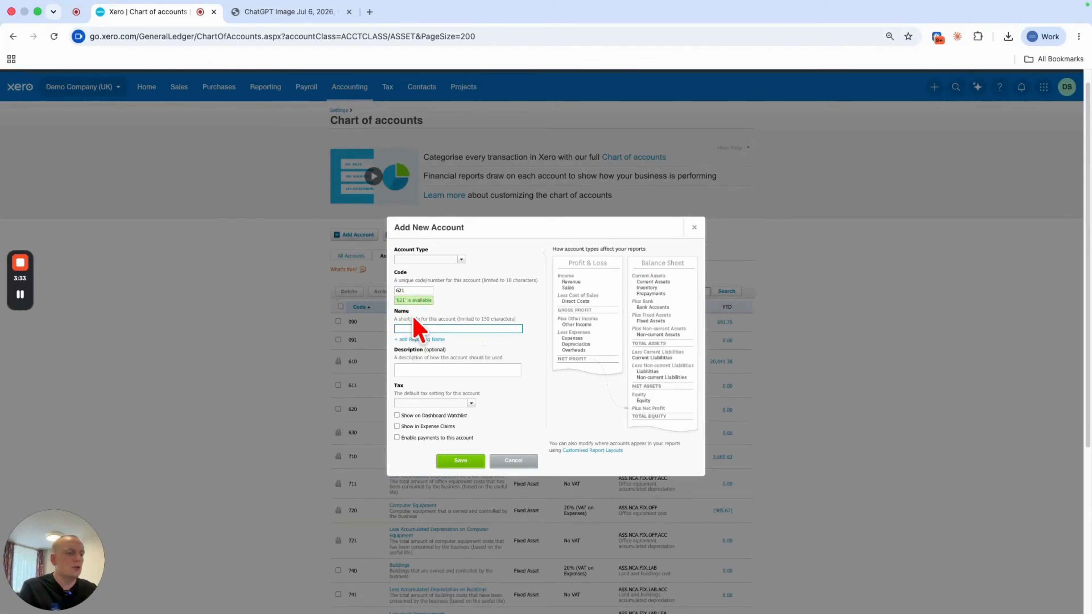
click(420, 329)
text(Tenant Deposits Protected)
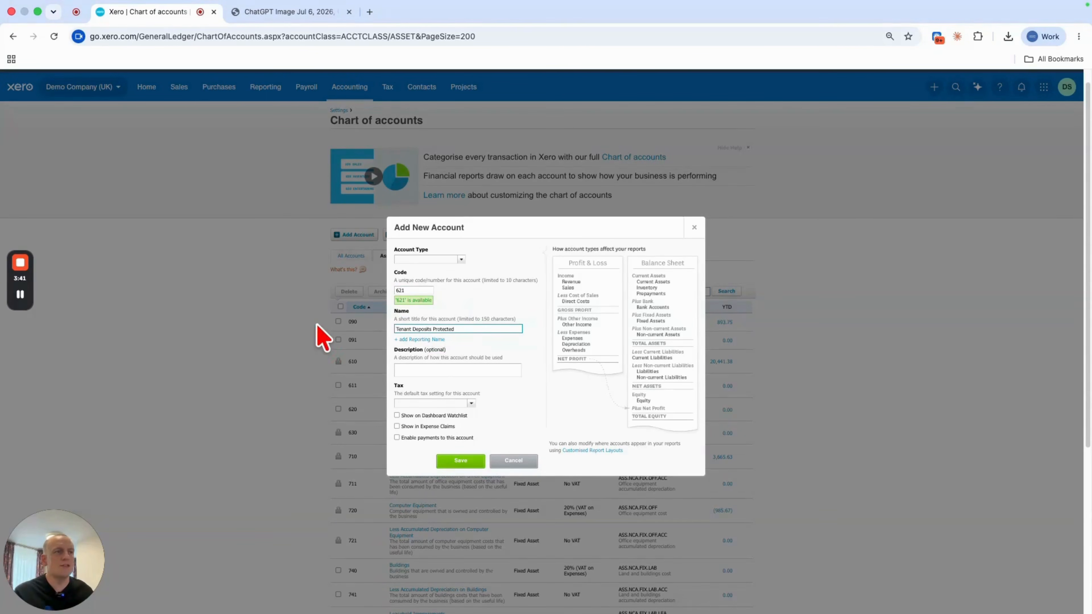
click(500, 292)
click(460, 461)
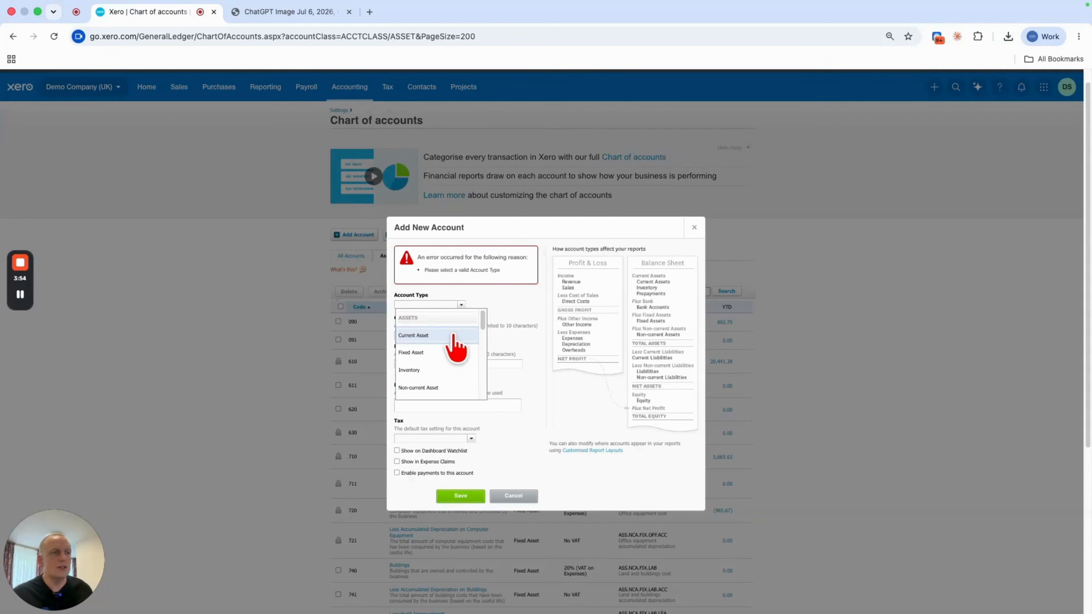
click(453, 335)
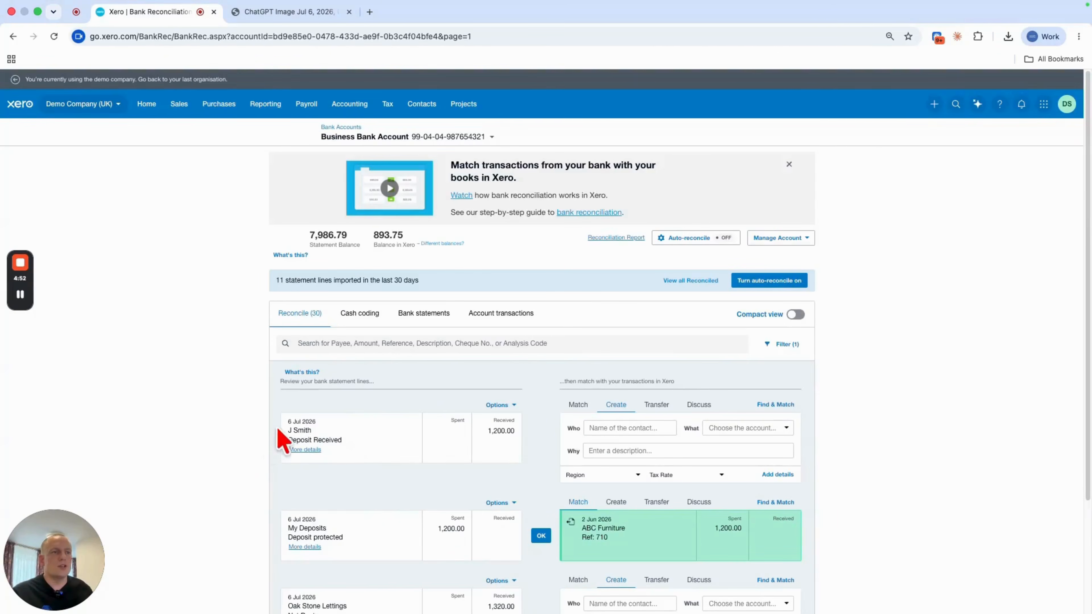
- Reconcile the J Smith deposit line to new contact J Smith, coded to 806 - Tenant Deposit Received
drag(287, 428, 317, 434)
key(super+c)
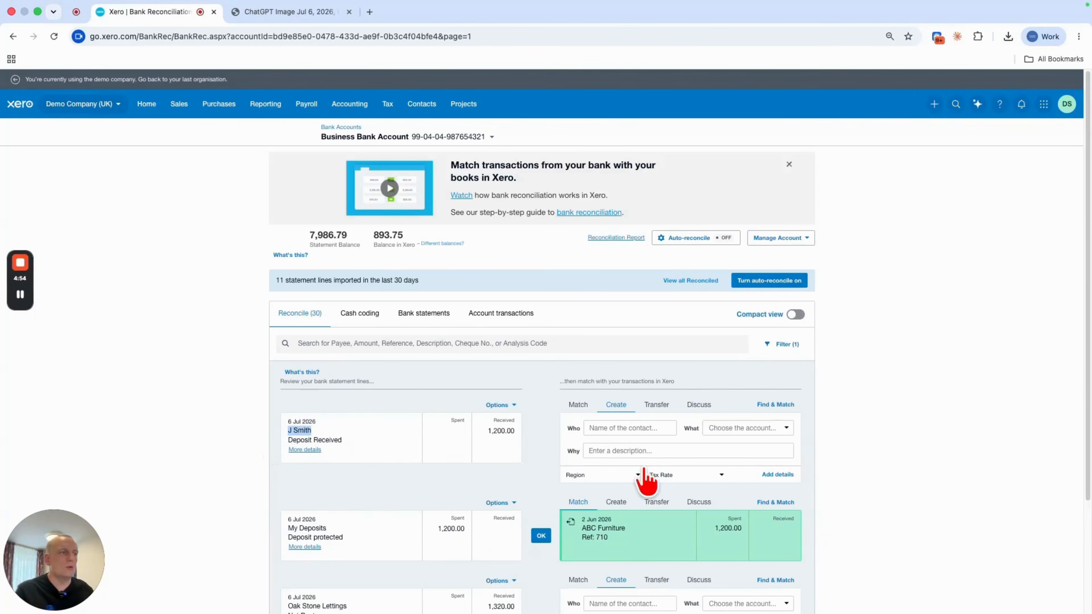
click(636, 429)
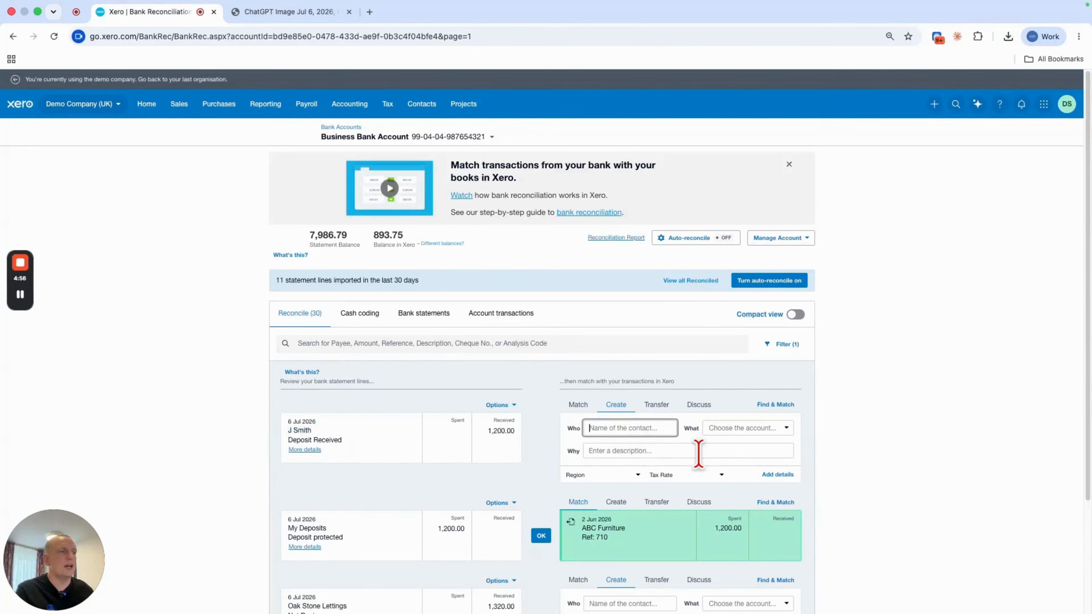
key(super+v)
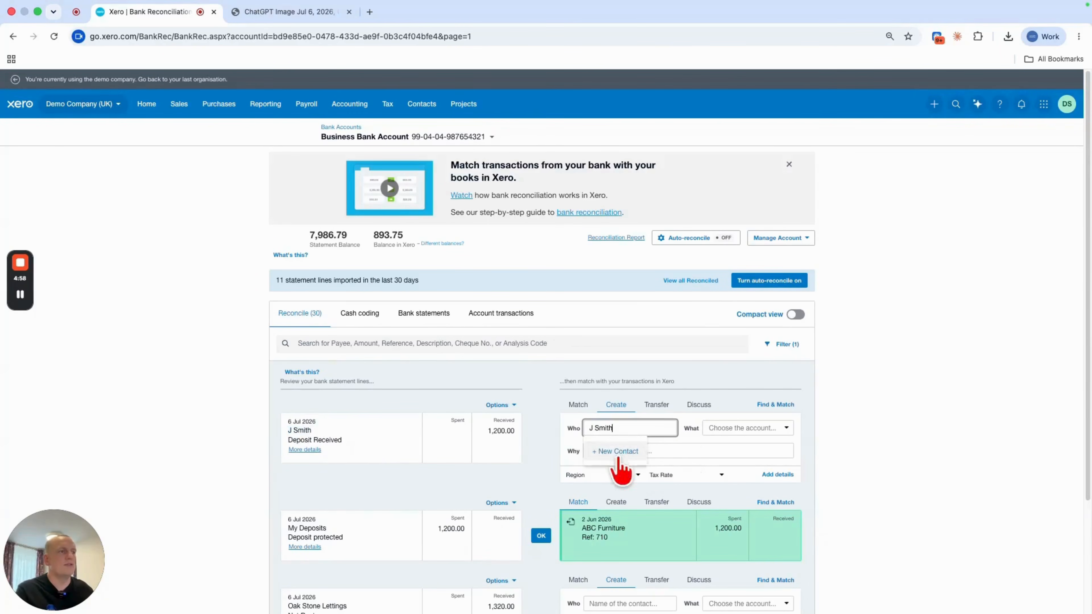
click(598, 451)
click(748, 428)
text(depo)
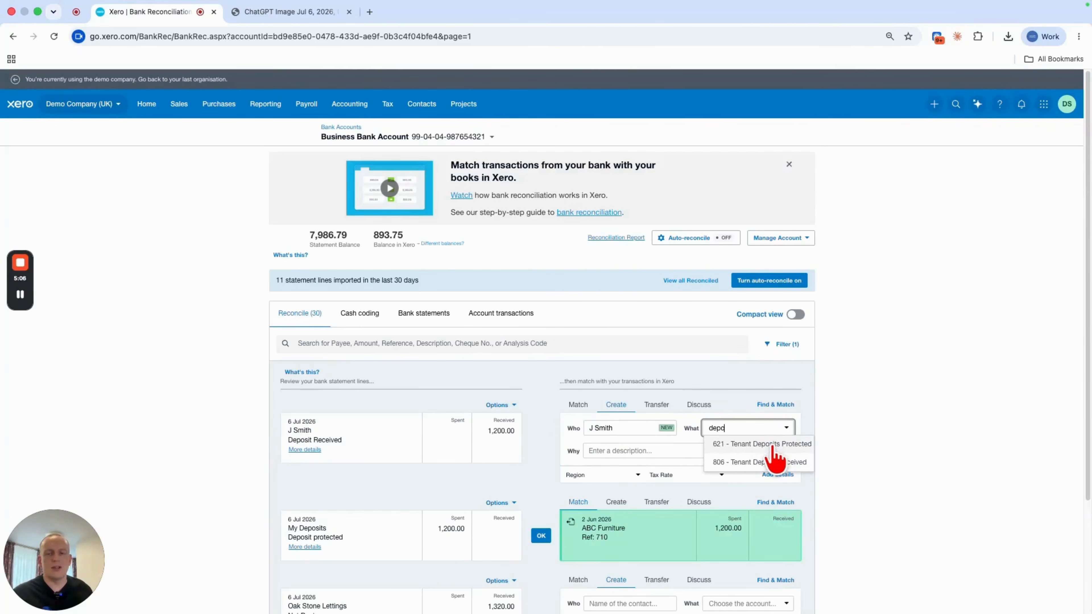
click(763, 463)
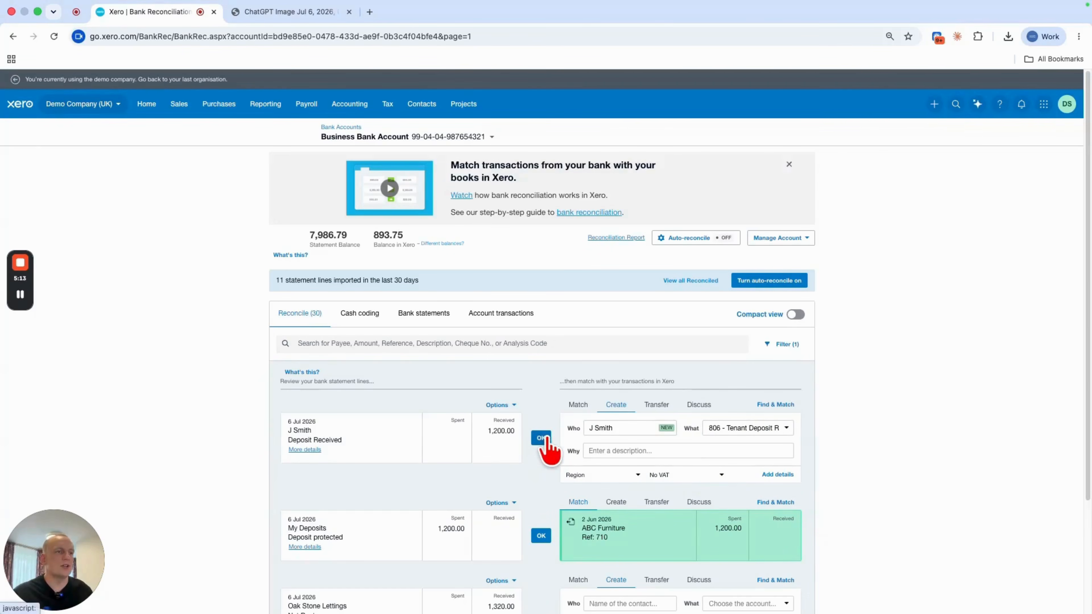
click(540, 438)
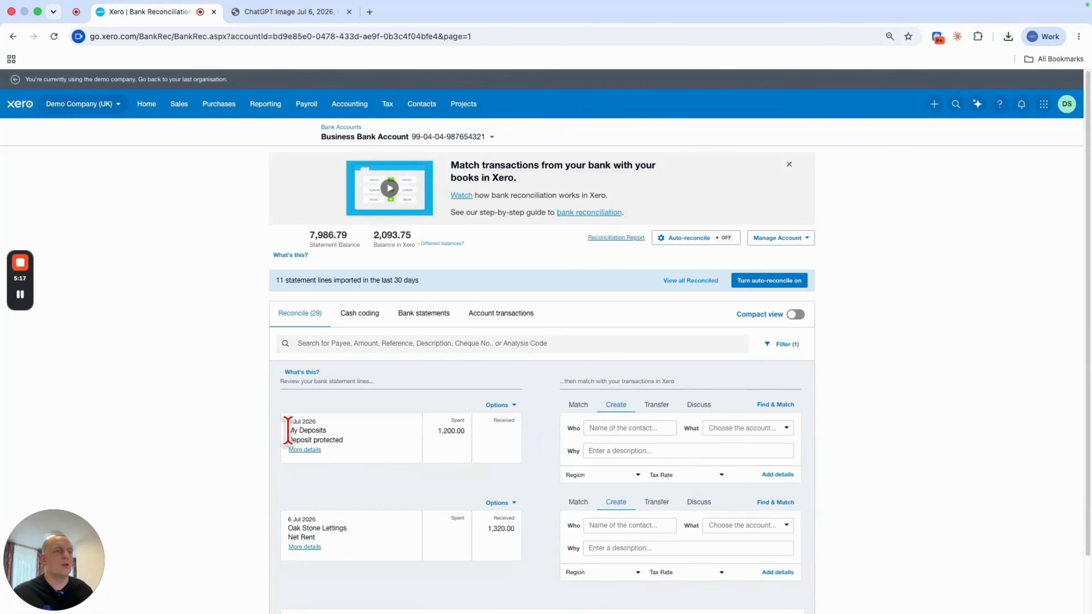
- Reconcile the My Deposits line to new contact My Deposits, coded to 621 - Tenant Deposits Protected
drag(287, 430, 332, 432)
key(super+c)
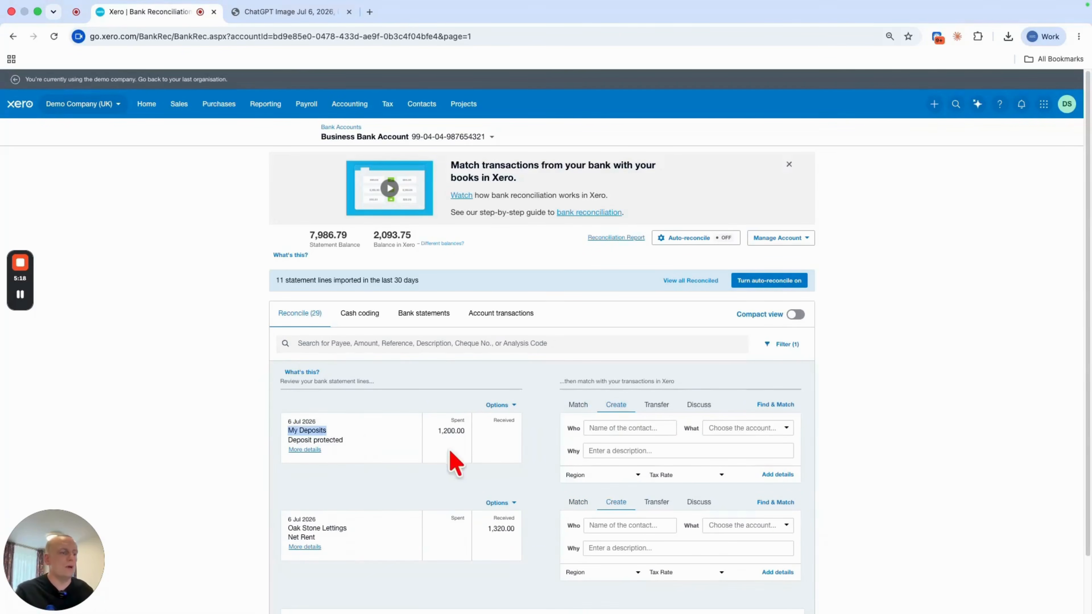
click(621, 429)
key(super+v)
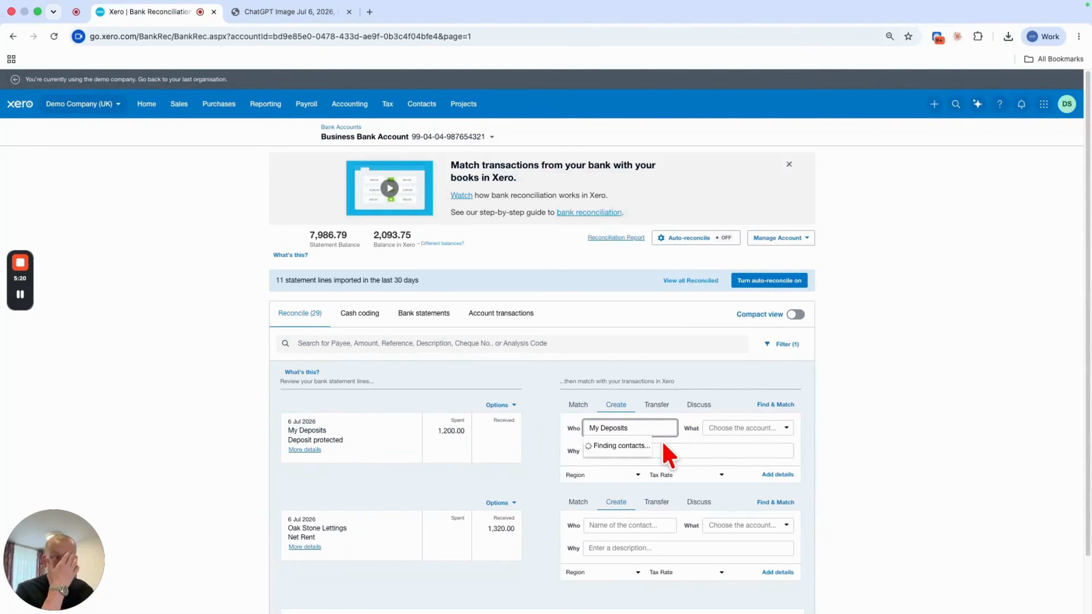
click(616, 454)
click(751, 428)
text(depo)
click(777, 445)
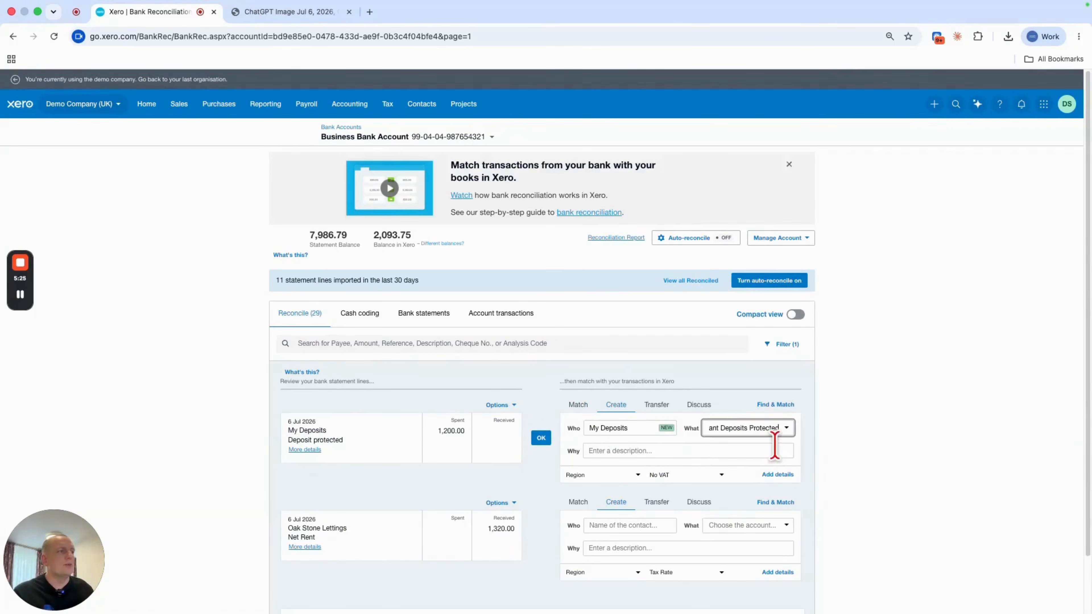
click(541, 438)
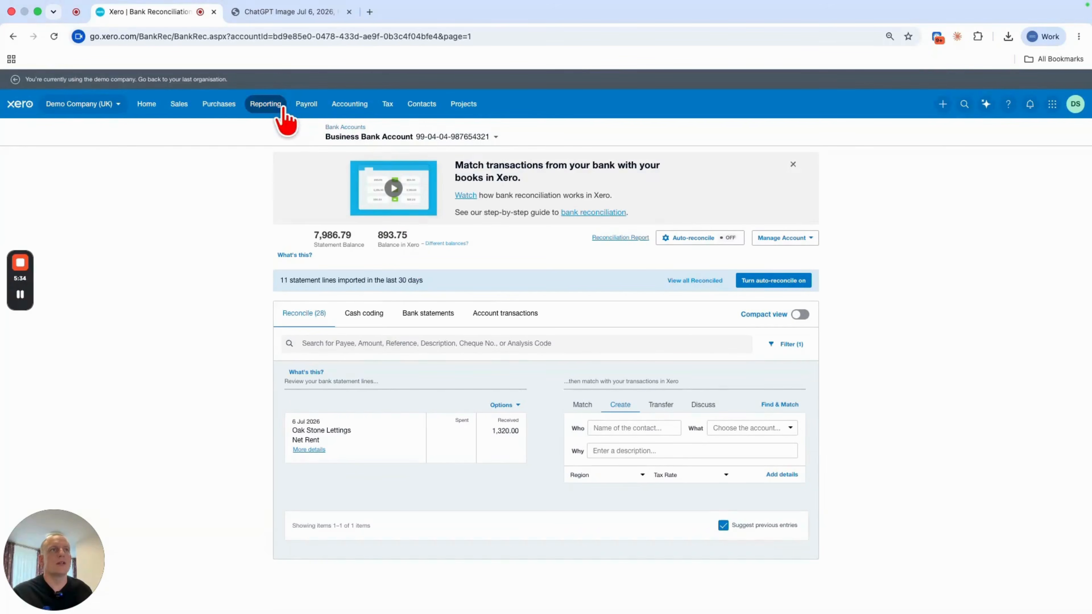
- Run the Balance Sheet report as at 6 Jul 2026 and review the two tenant deposit lines
click(283, 109)
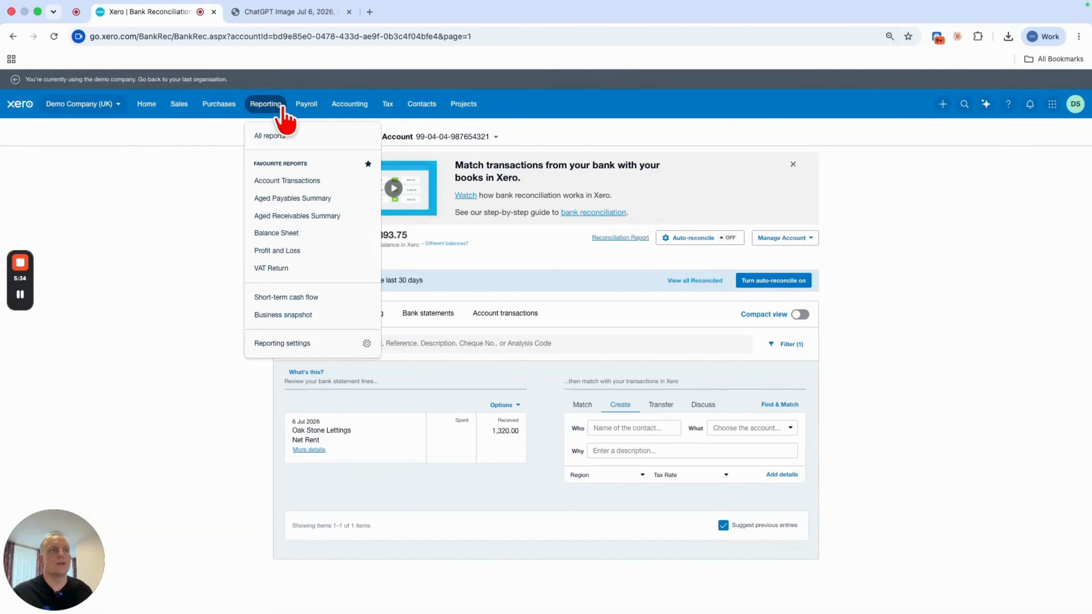
click(302, 236)
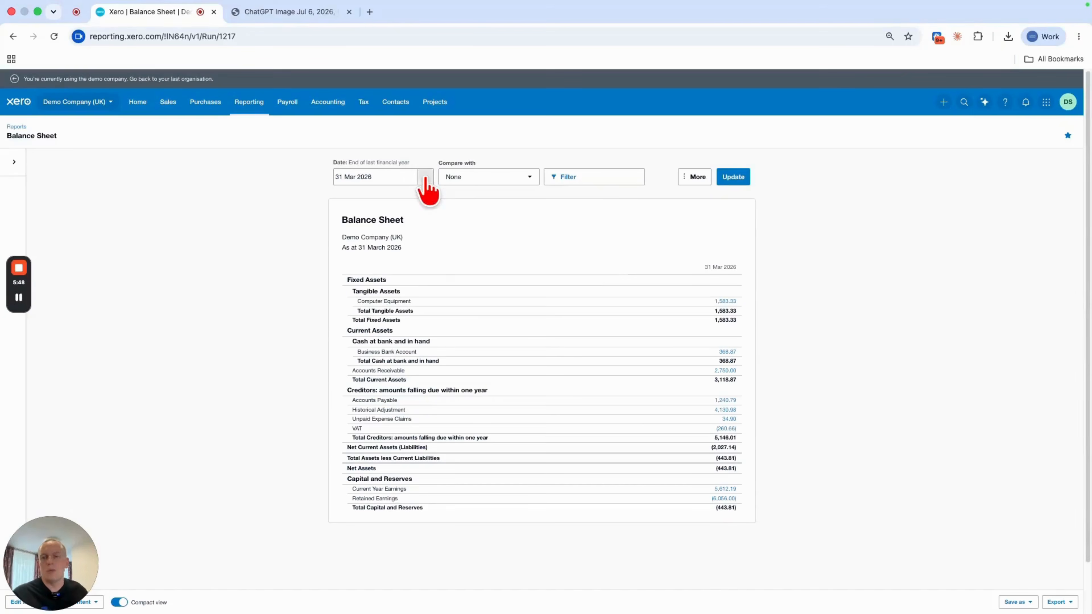
click(426, 177)
click(460, 202)
click(733, 177)
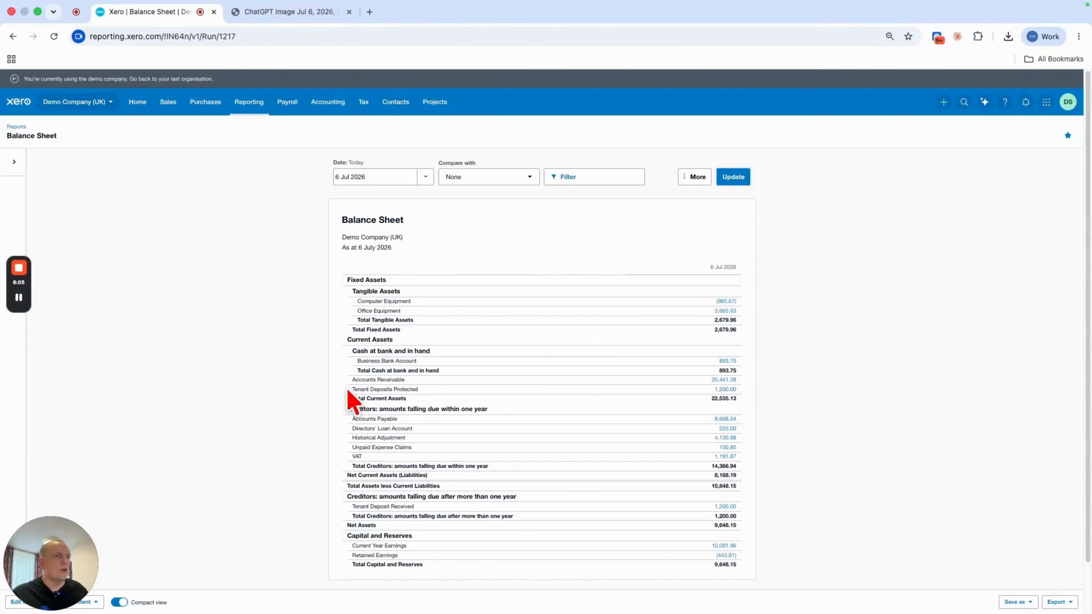
drag(348, 390, 731, 390)
drag(352, 506, 739, 507)
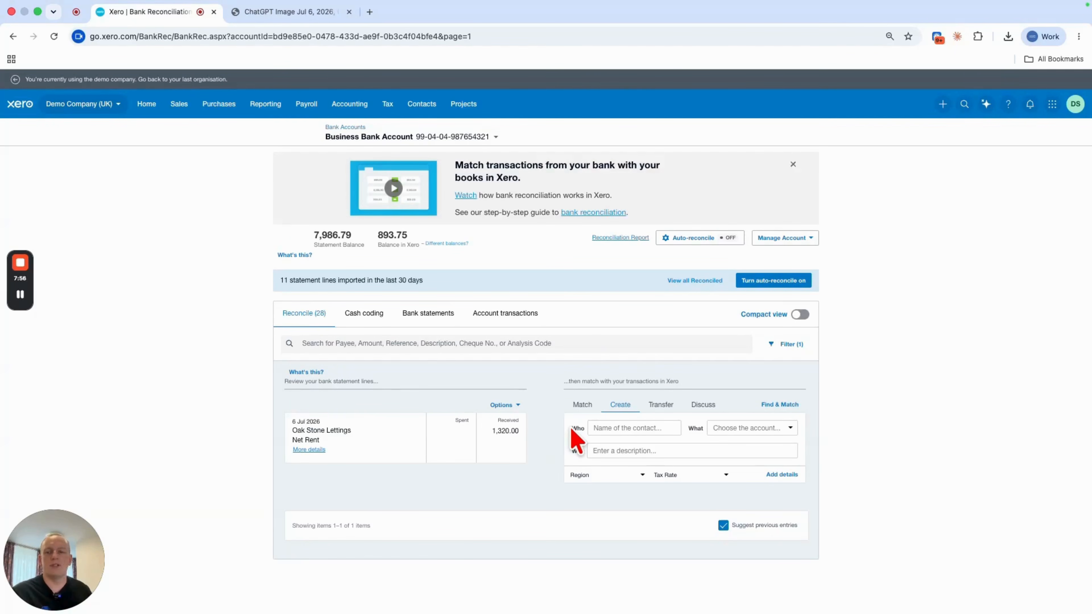
- Reconcile the Oak Stone Lettings net rent line to new contact Oak Stone Lettings, coded to 200 - Rents receivable
click(271, 12)
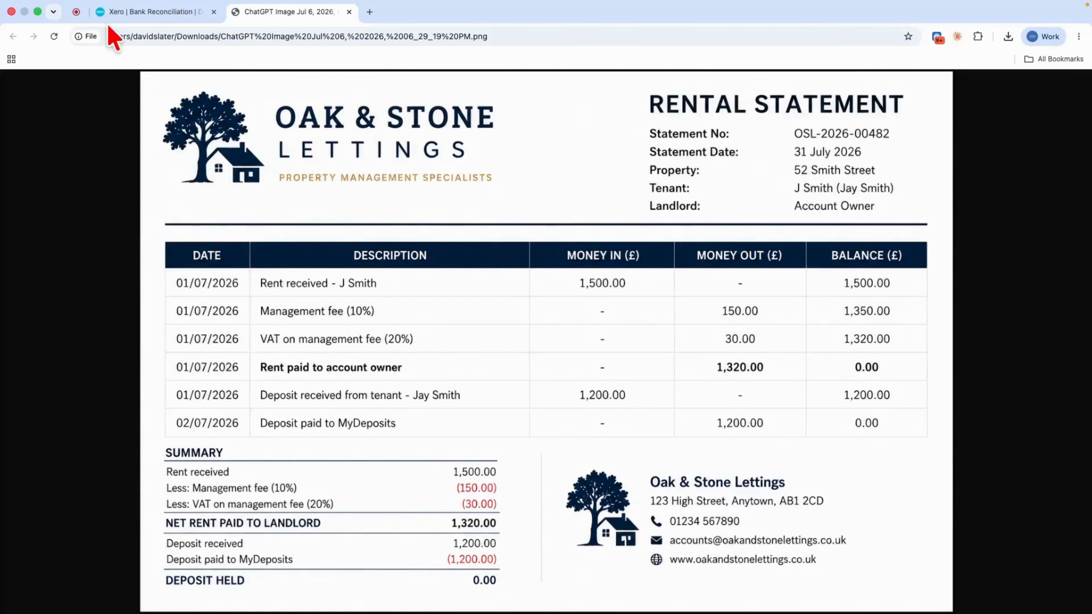
click(135, 13)
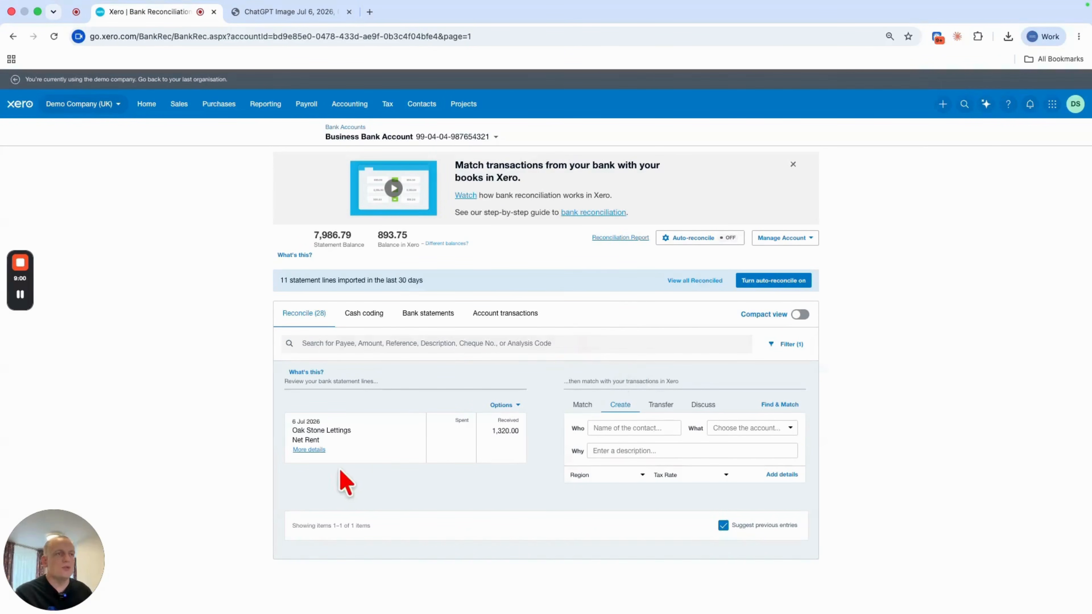
drag(292, 431, 354, 435)
key(ctrl+c)
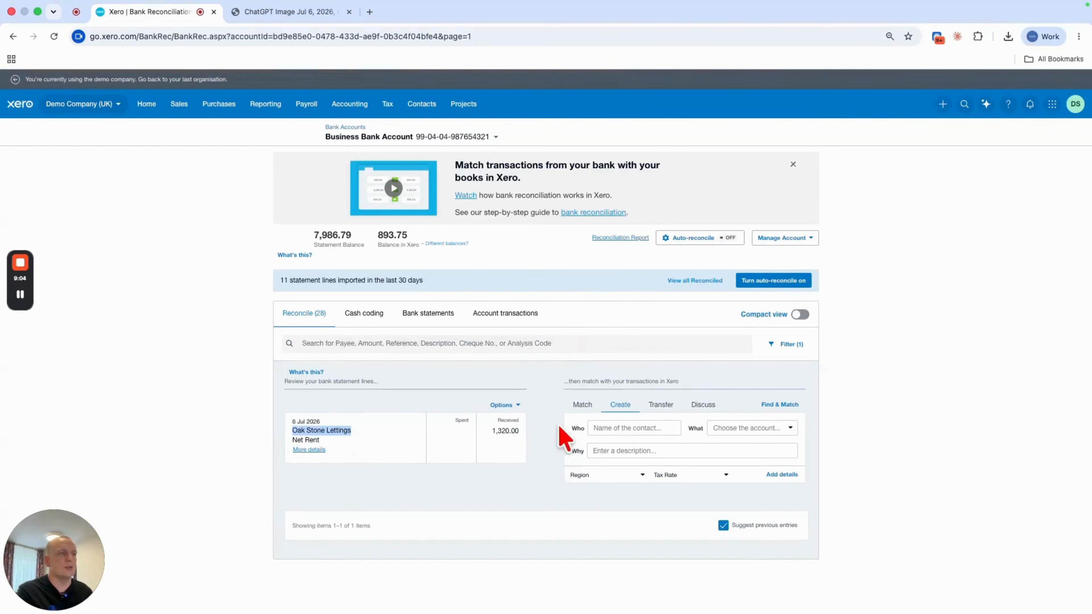
click(609, 428)
key(ctrl+v)
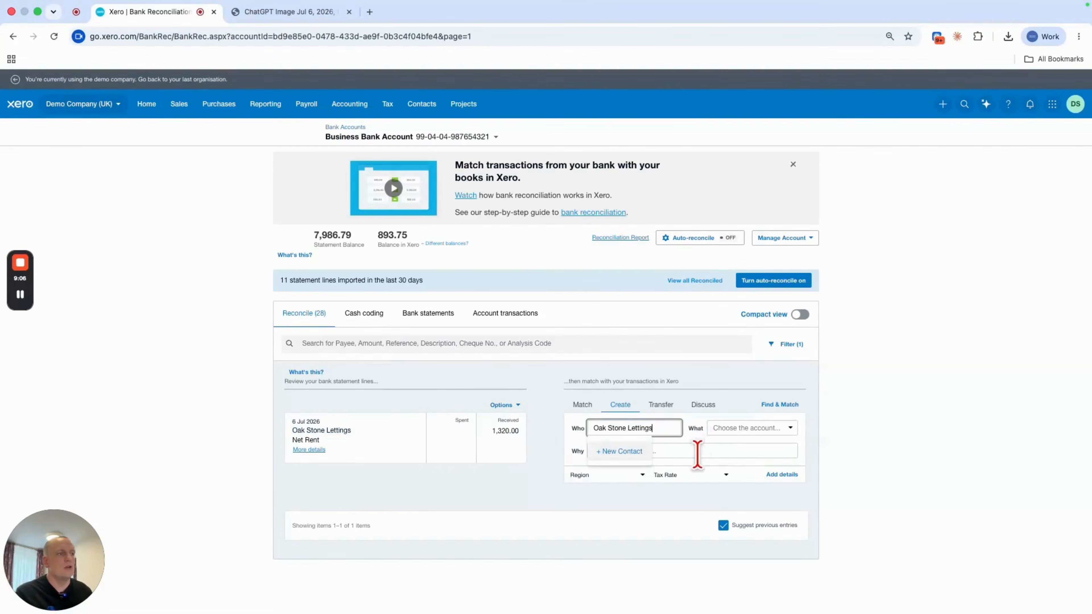
click(757, 427)
text(rent)
click(782, 462)
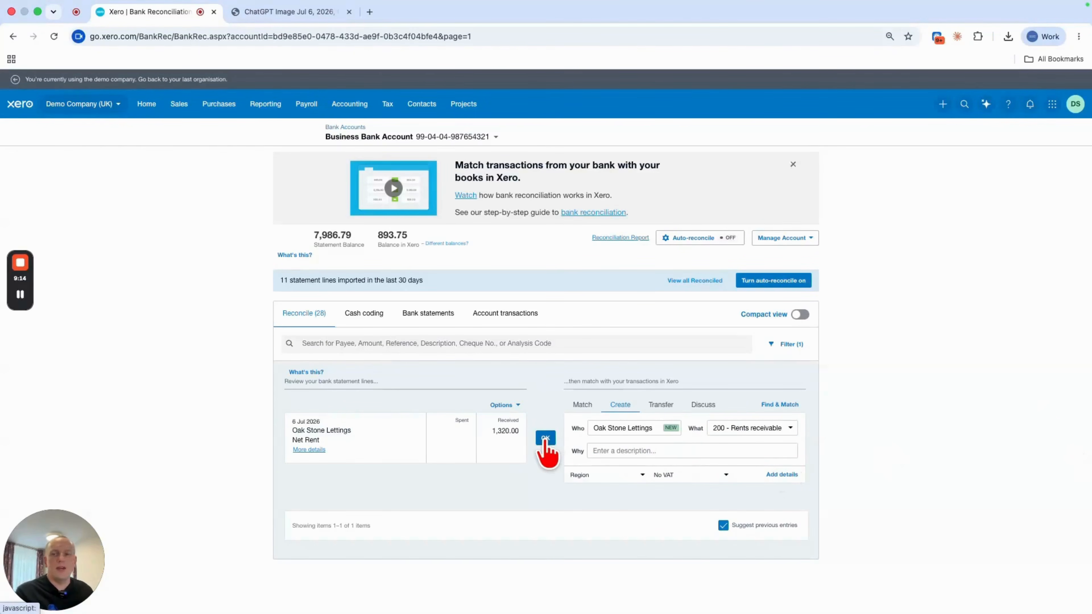
click(546, 439)
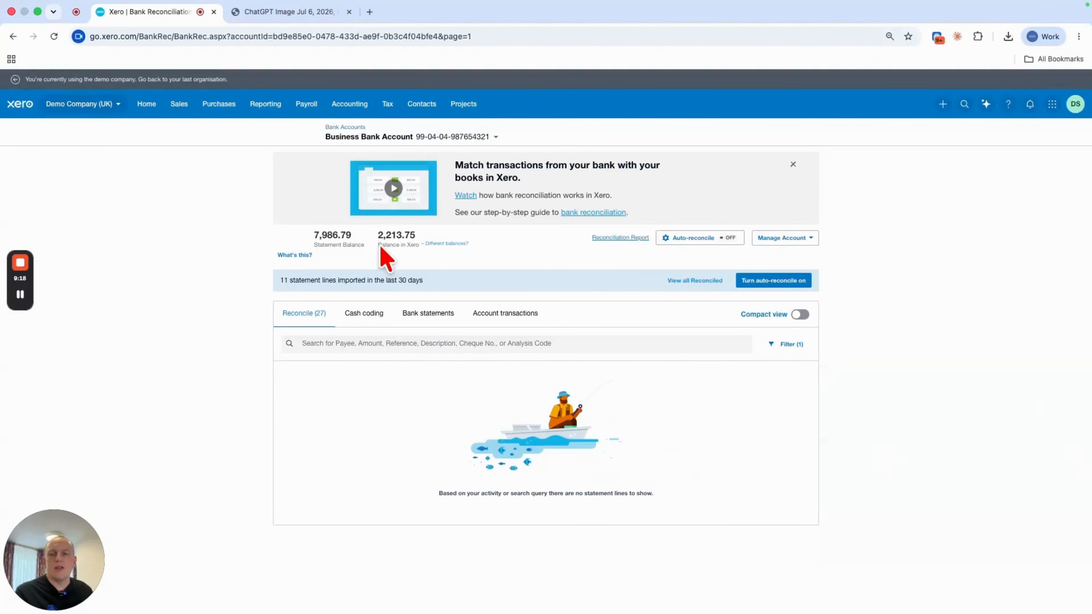
- Start a new manual journal narrated 'Fees and costs deducted by agent' dated 6 Jul 2026
click(360, 106)
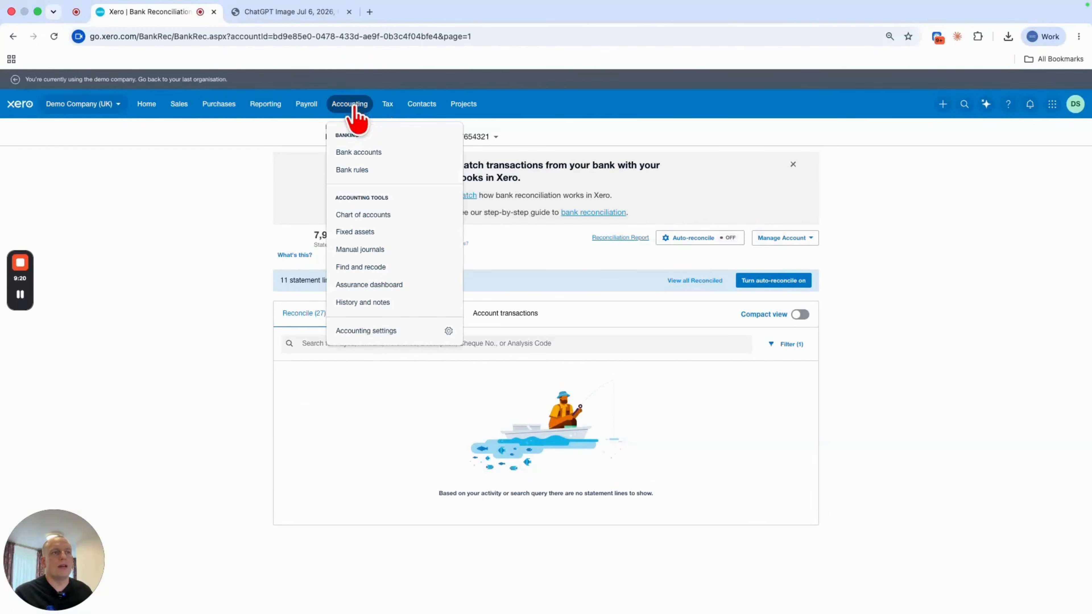
click(382, 250)
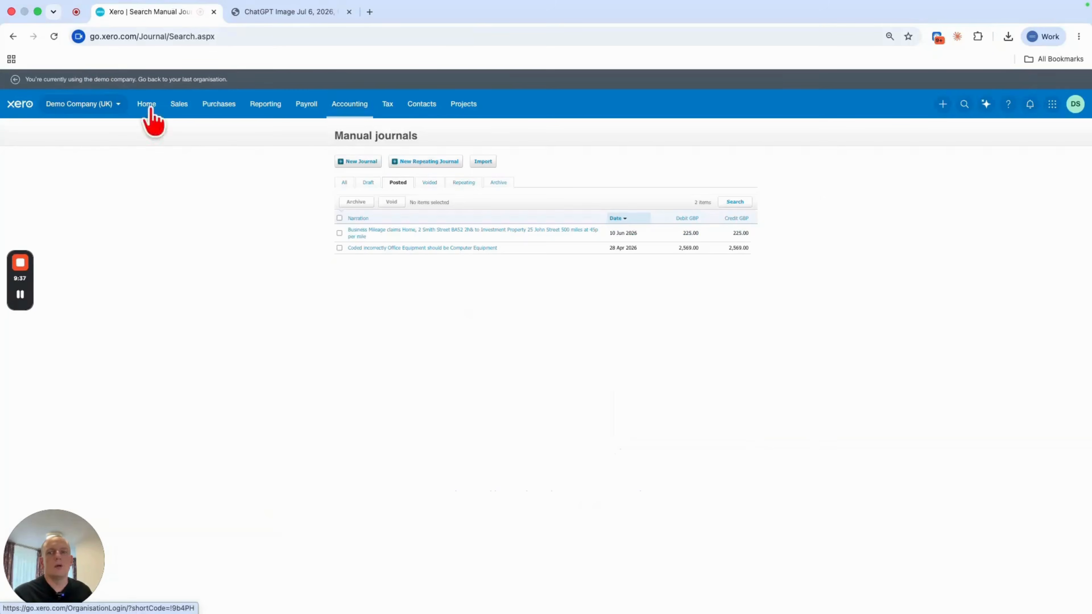
click(361, 162)
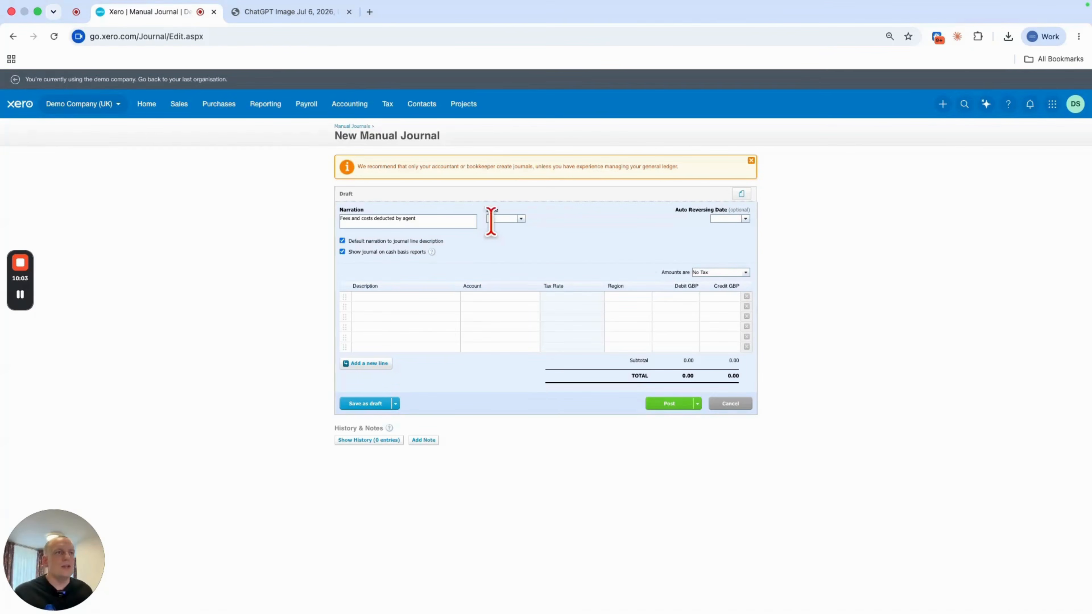
click(499, 218)
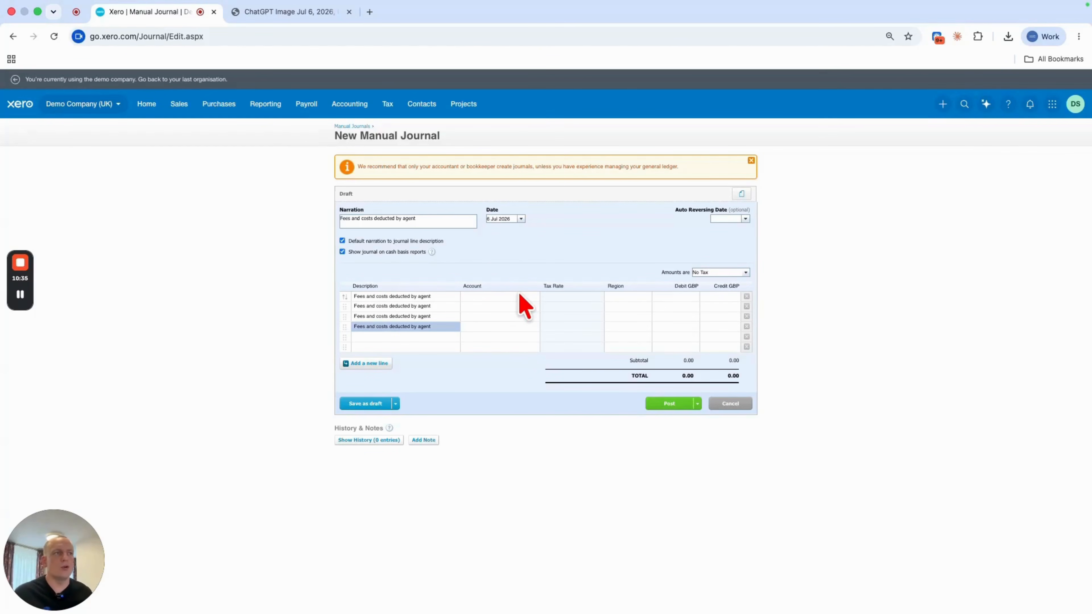
- Code the journal's first line to 806 - Tenant Deposit Received and the second line to 621 - Tenant Deposits Protected
click(520, 296)
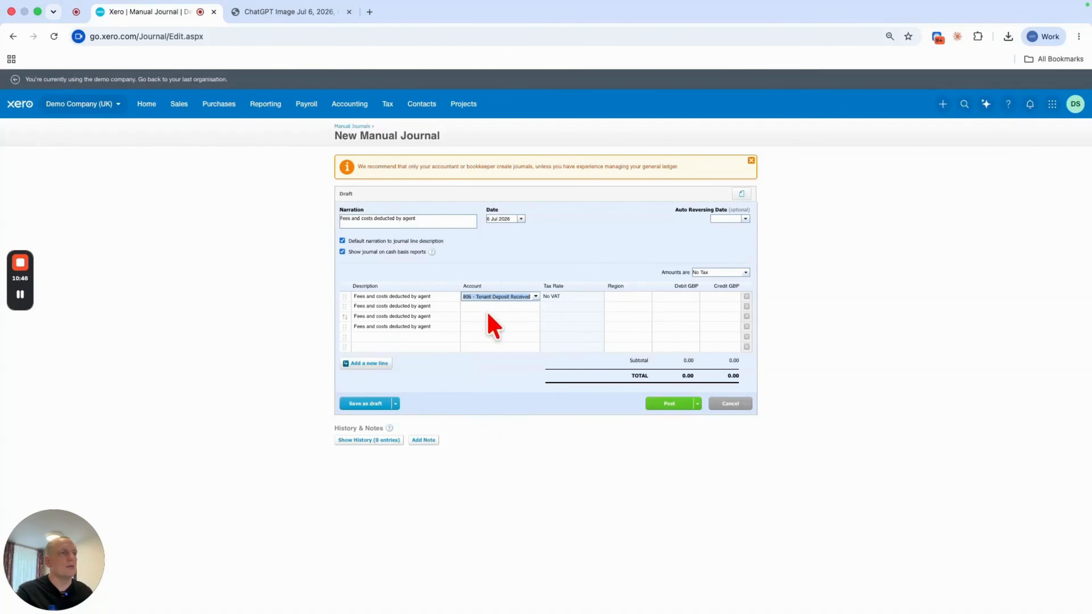
click(495, 305)
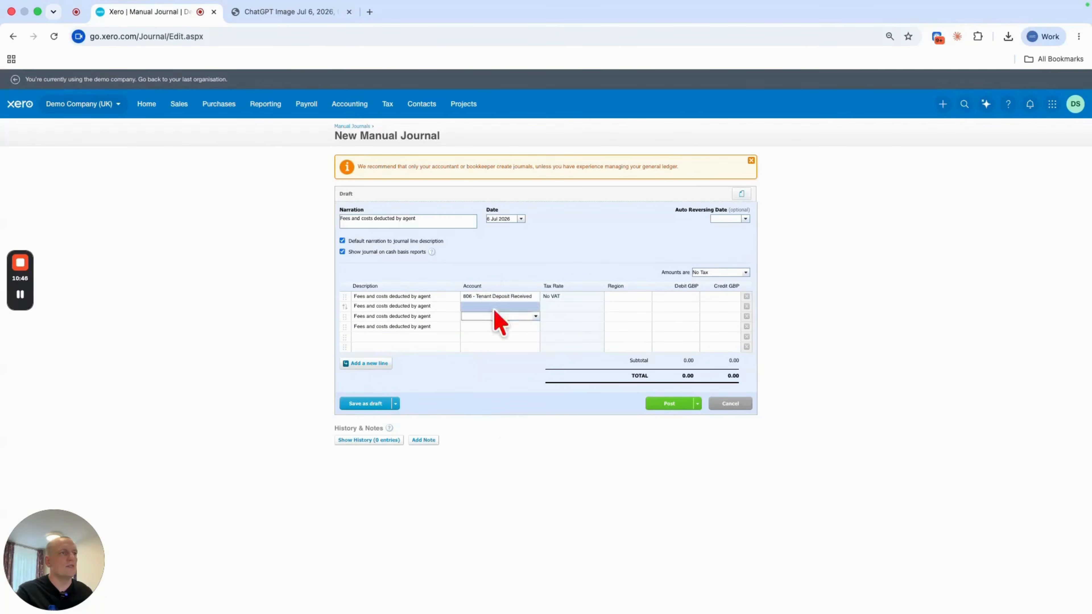
click(505, 329)
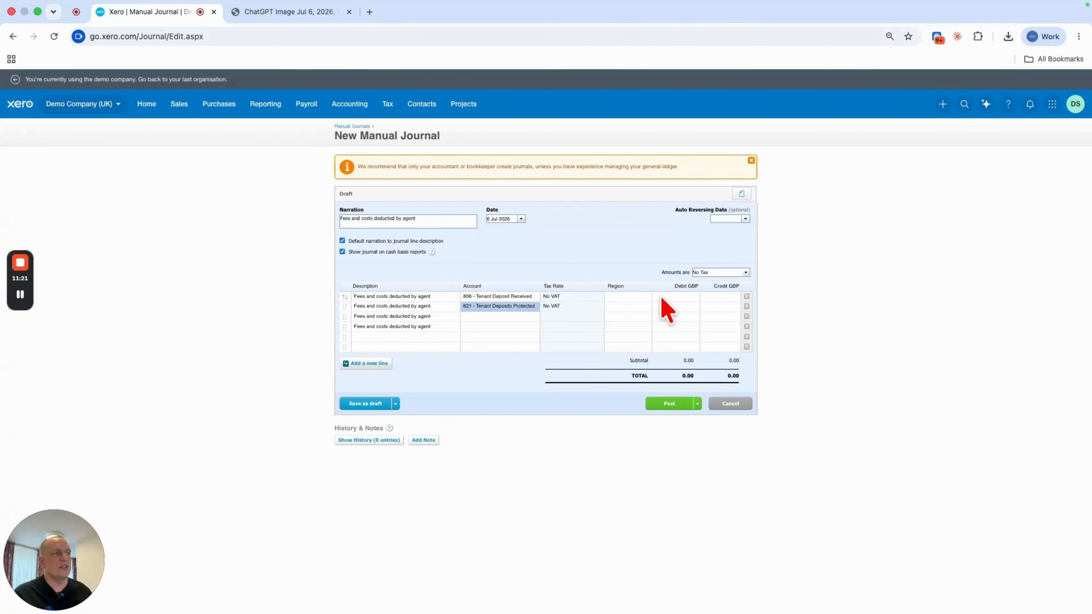
- Enter a 1,200.00 credit on the 806 line and a 1,200.00 debit on the 621 line
click(710, 297)
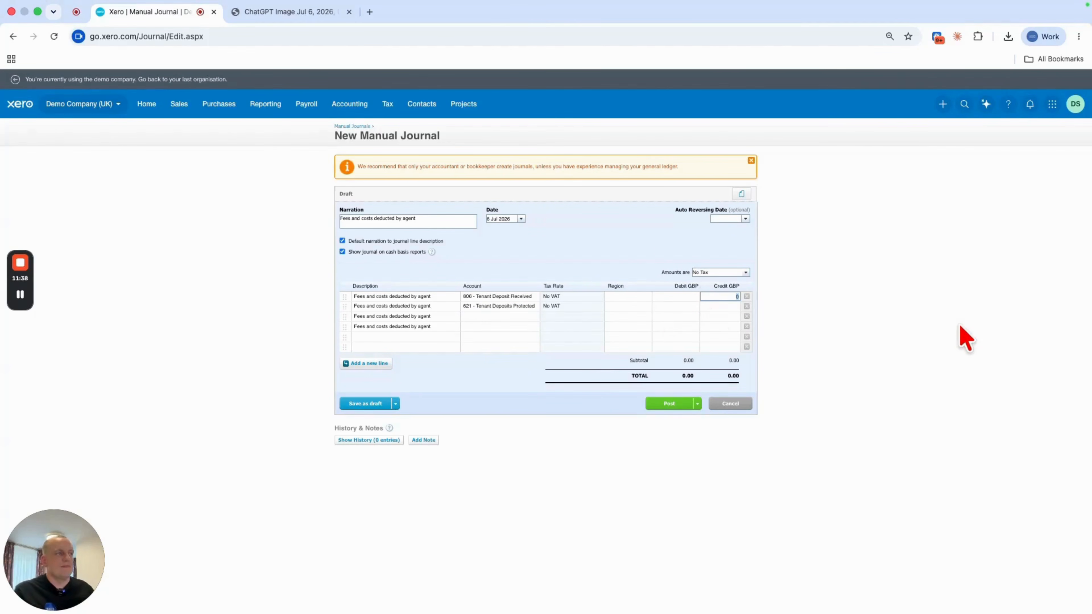
text(1200)
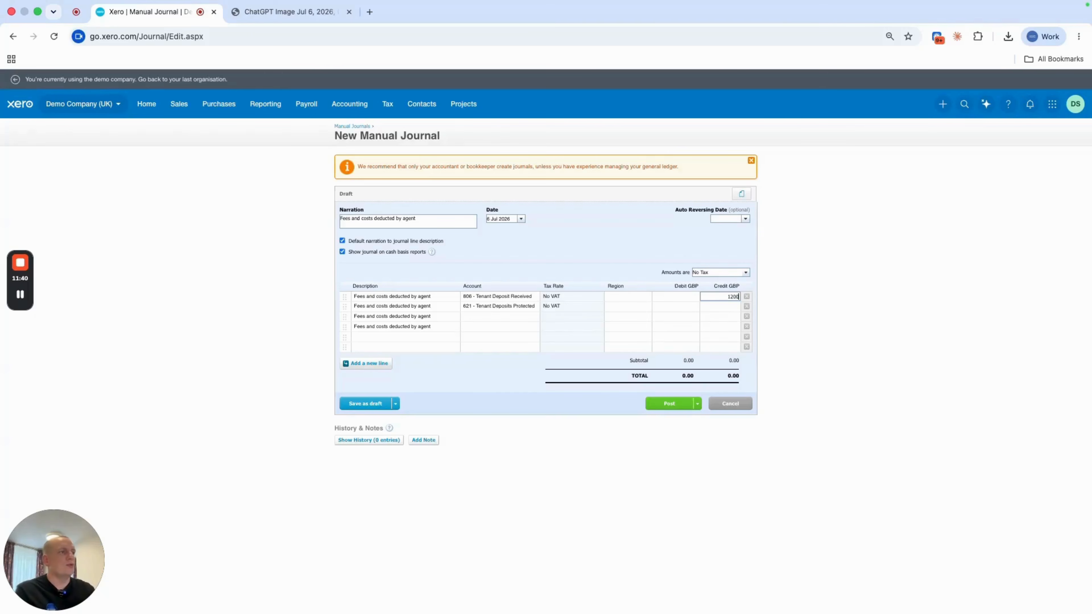
click(957, 346)
click(662, 306)
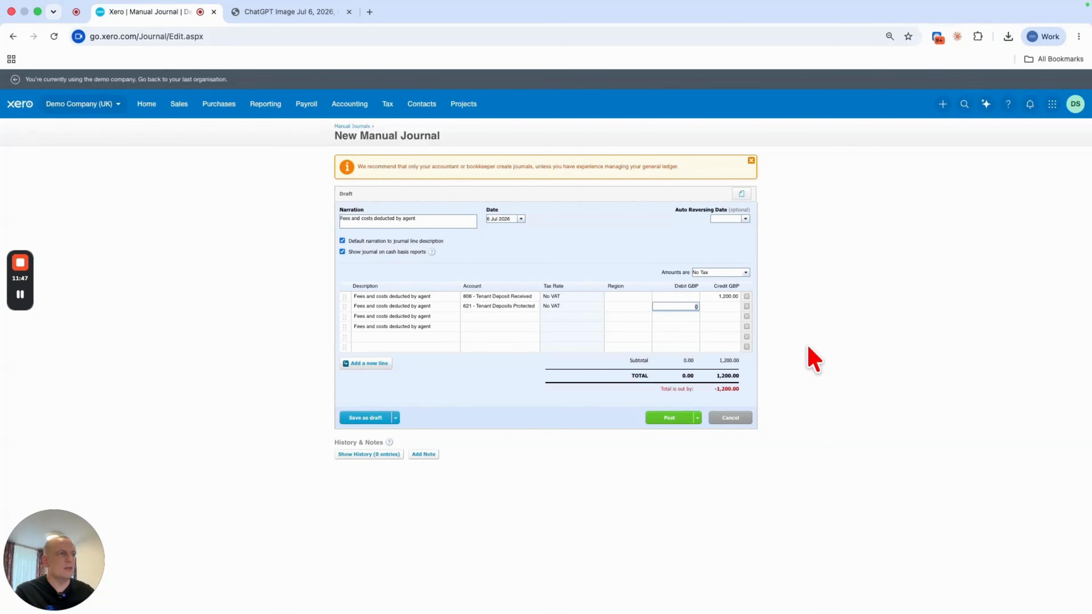
text(1200)
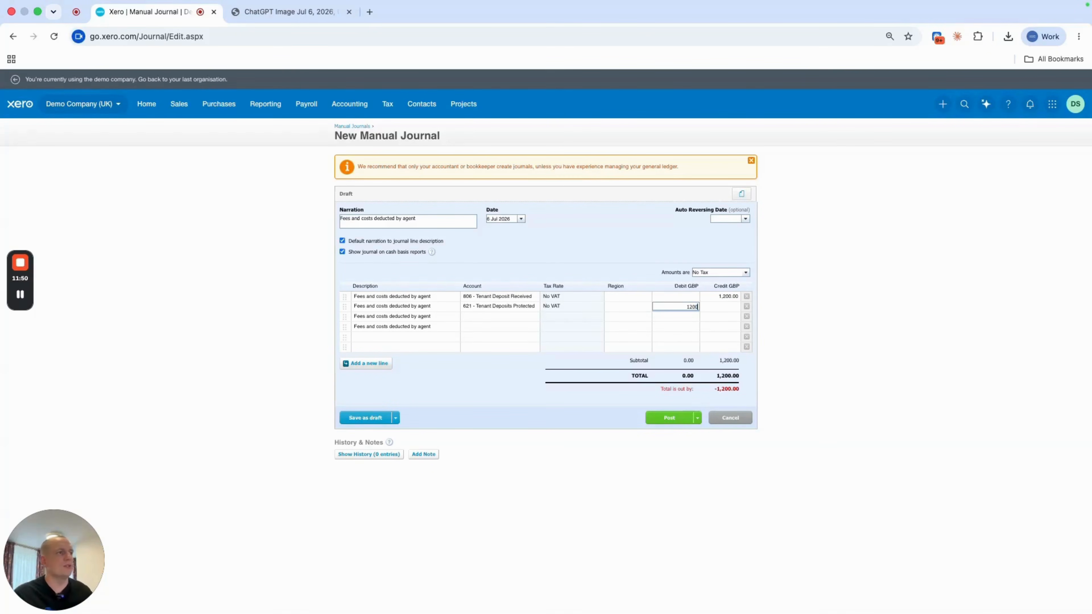
click(825, 350)
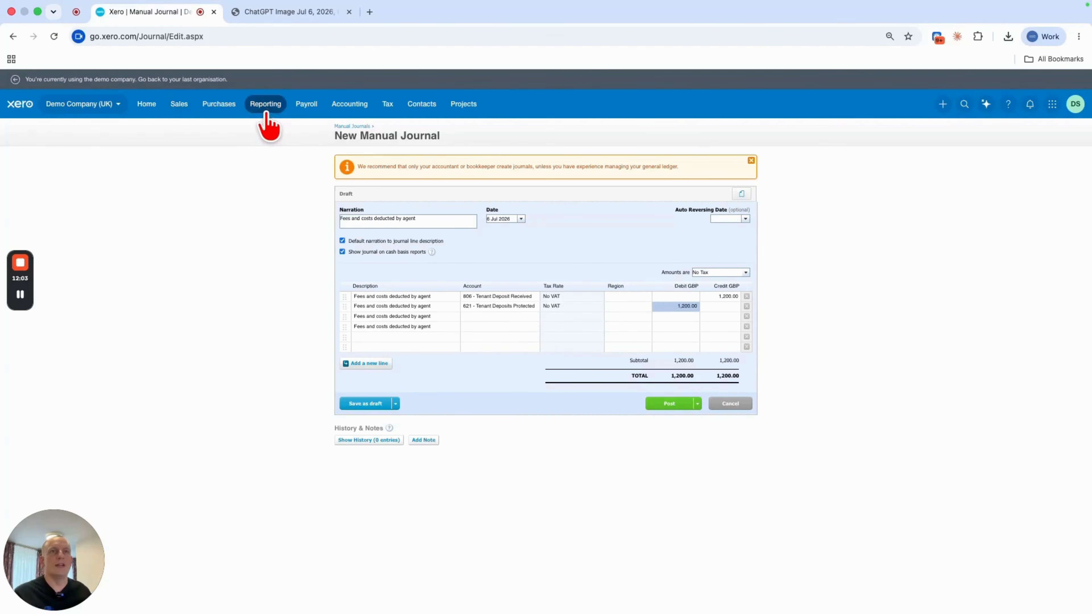
- Check the agent's rental statement, then code the third line to 401 - Letting fees with a 180.00 debit
click(277, 15)
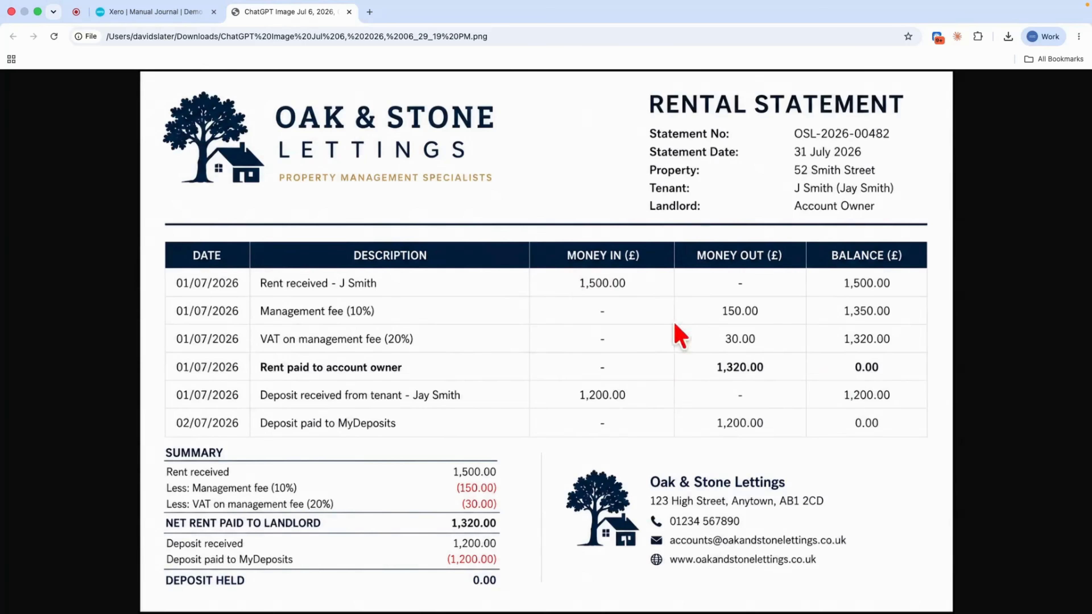
click(163, 7)
click(478, 316)
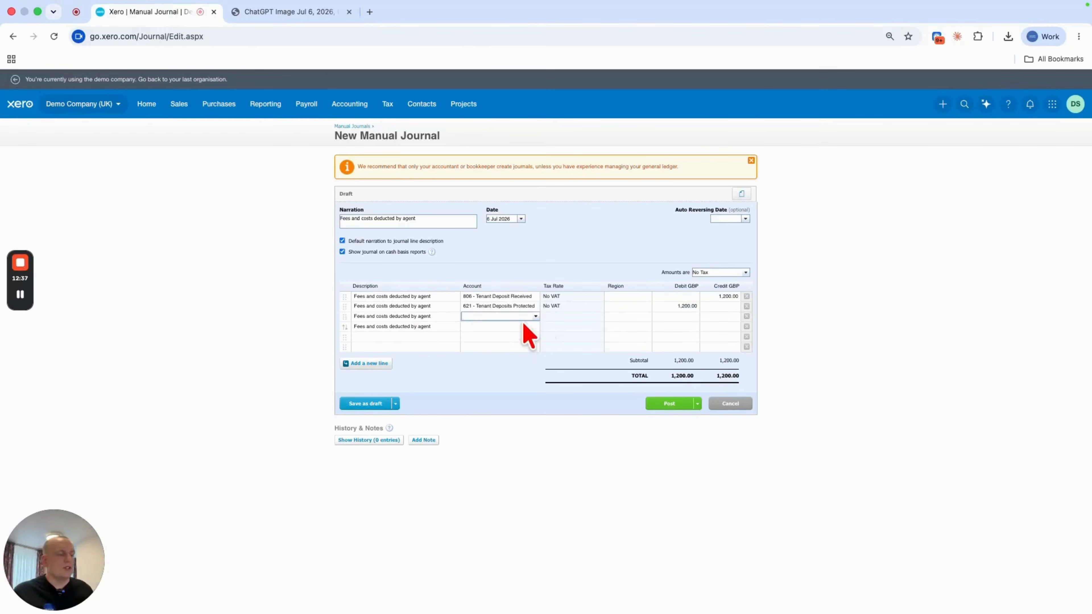
text(401)
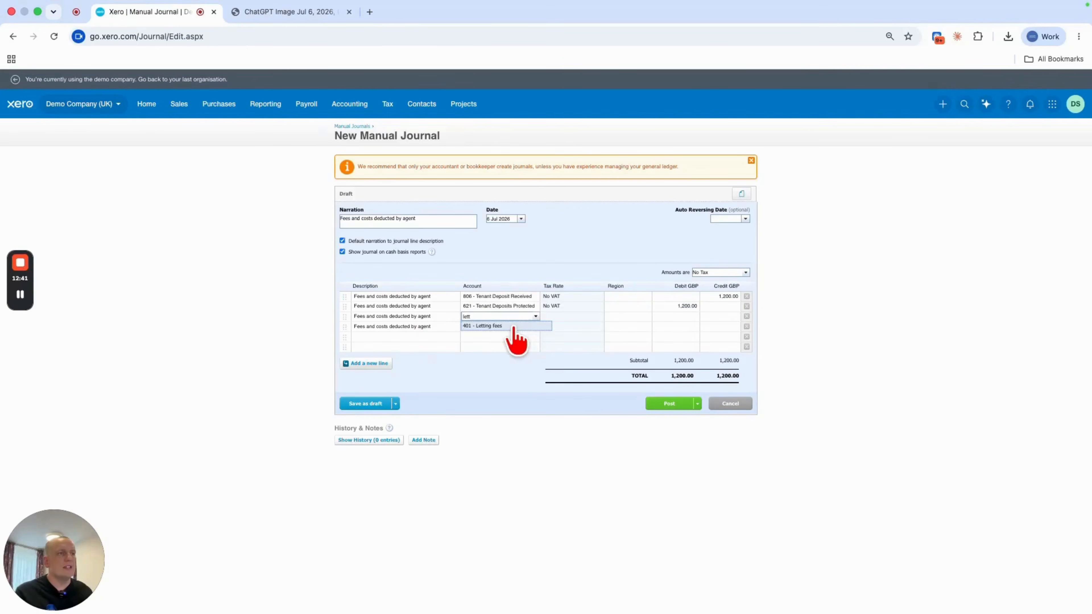
click(509, 326)
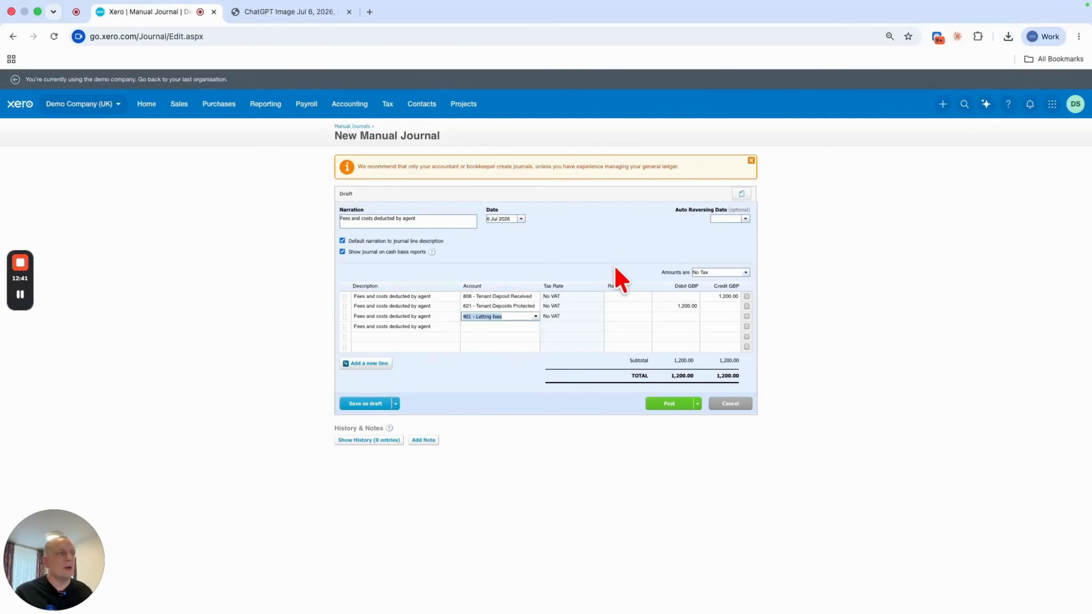
click(668, 318)
text(180)
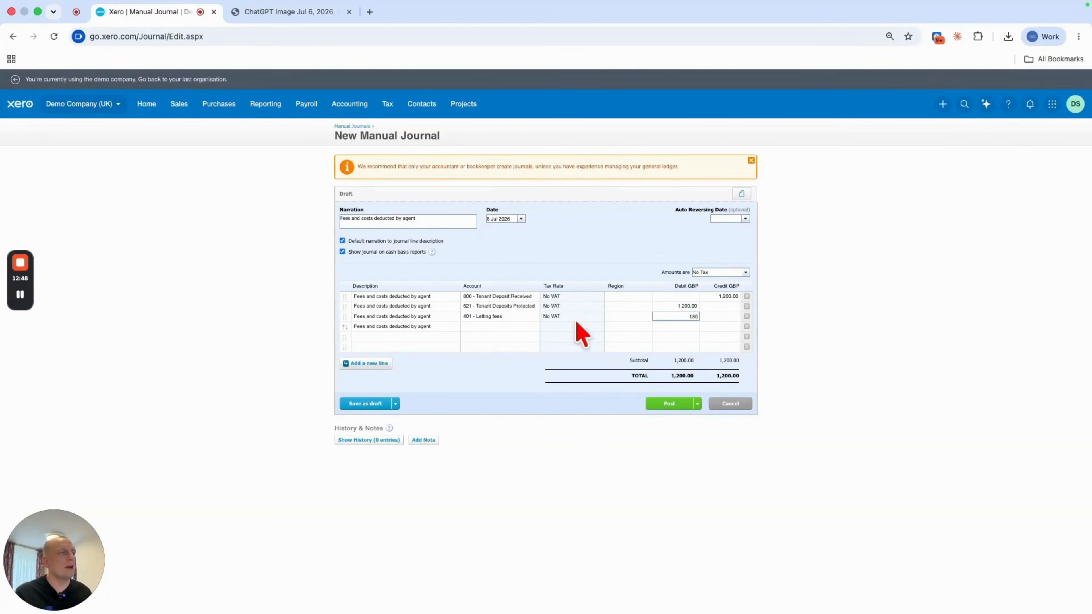
click(590, 242)
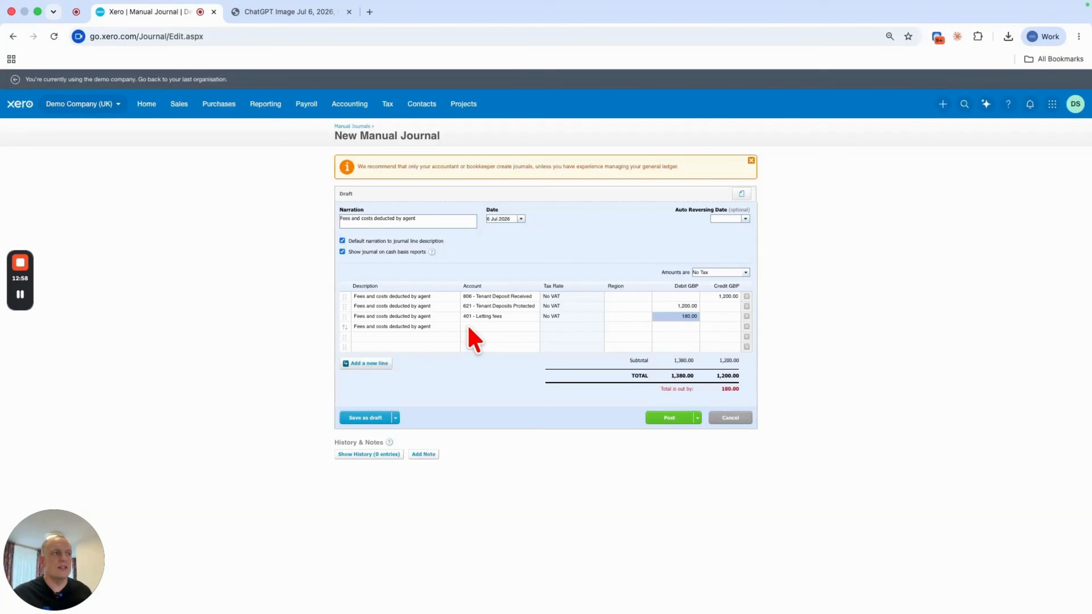
- Code the fourth line to 200 - Rents receivable with a 180.00 credit and post the journal
click(466, 327)
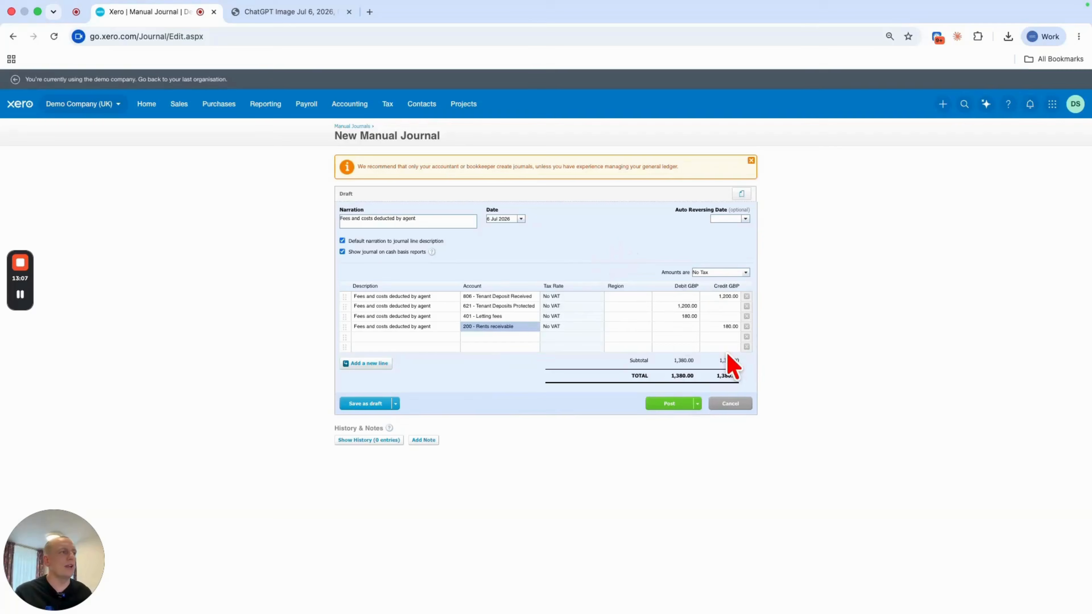
click(656, 404)
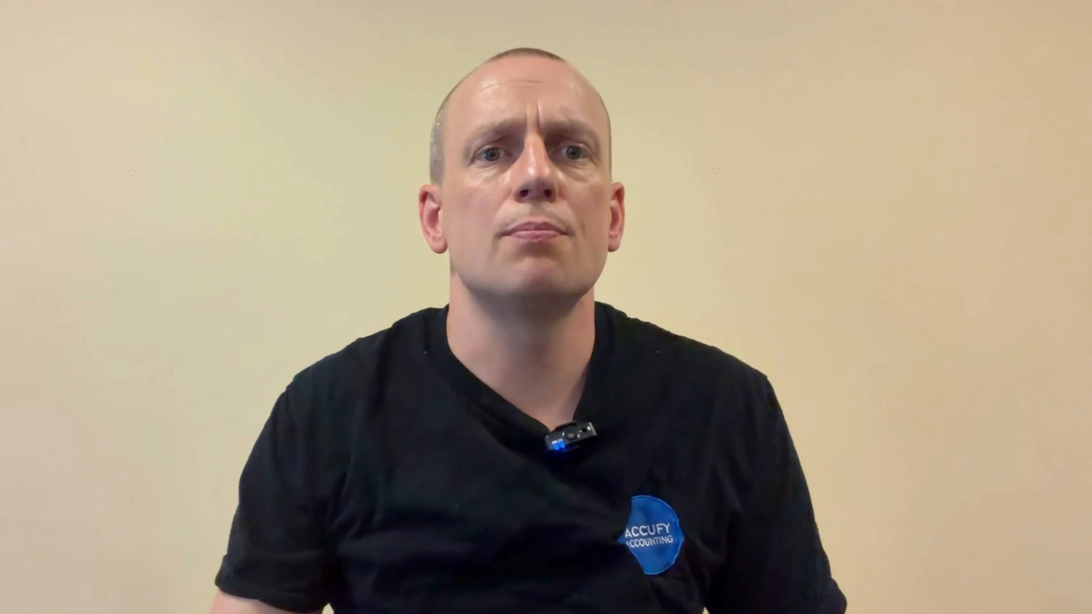